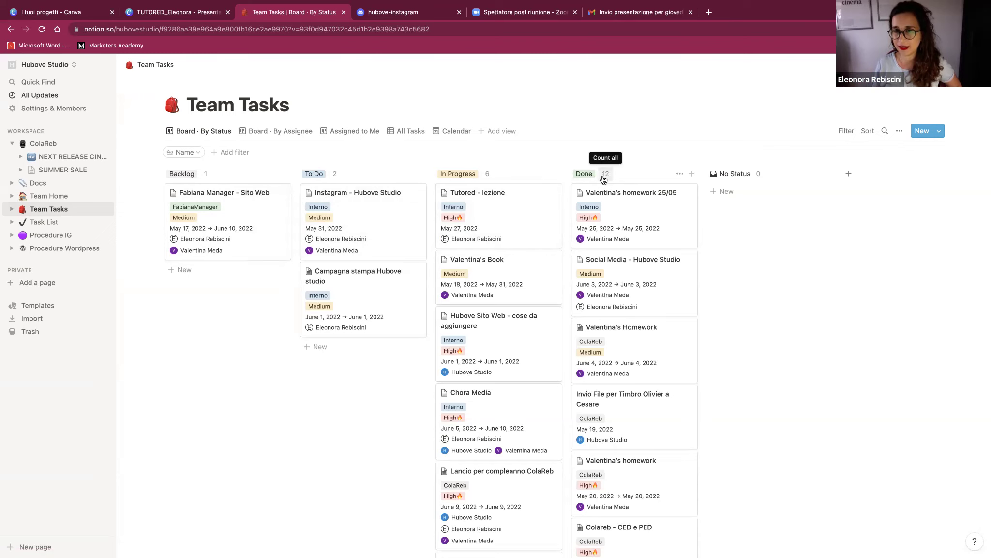
Look through the Done column of the Team Tasks board and view the Shooting ColaReb task's details
scroll(647, 285, down, 3)
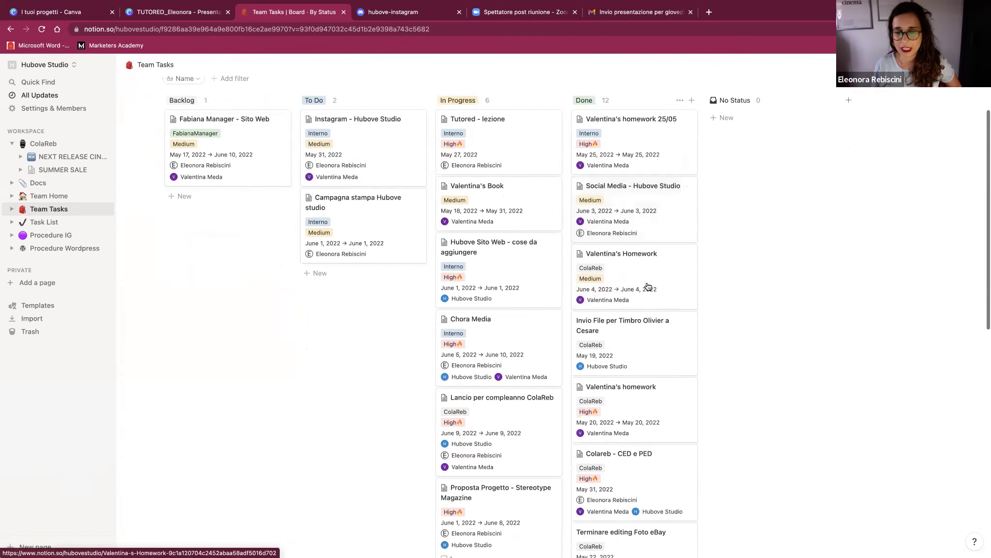
scroll(648, 286, down, 2)
scroll(648, 286, down, 2)
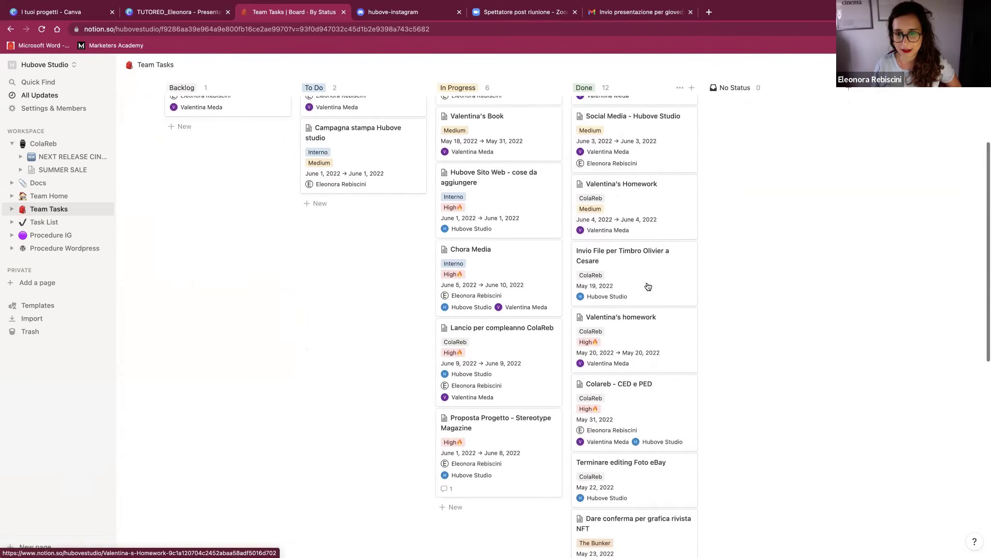
scroll(648, 286, down, 2)
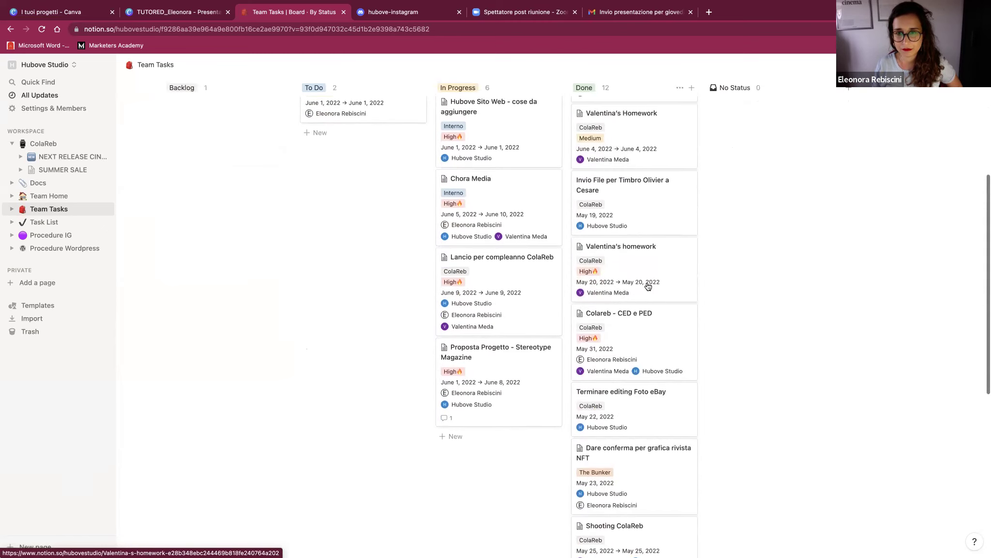
scroll(647, 286, down, 2)
scroll(648, 286, down, 2)
scroll(648, 286, down, 1)
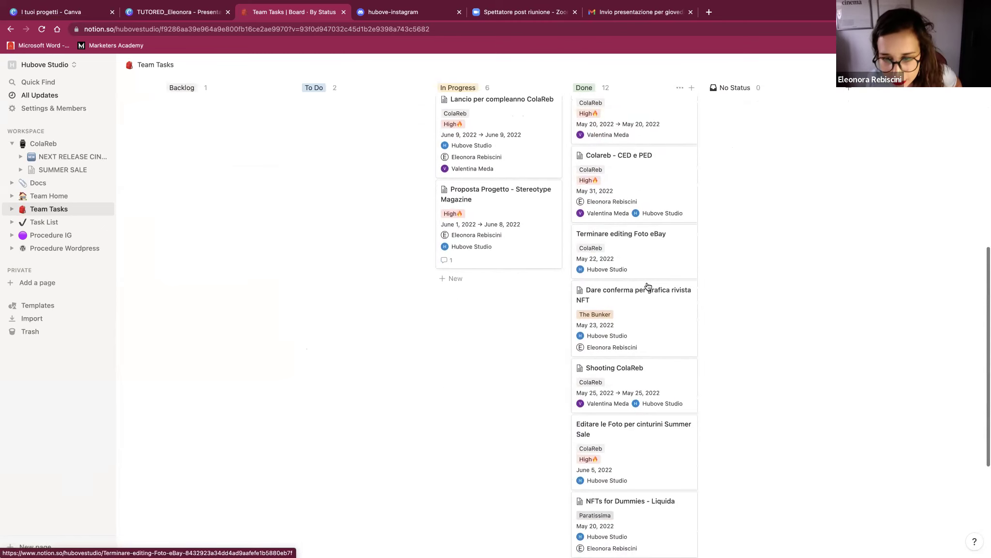
click(638, 393)
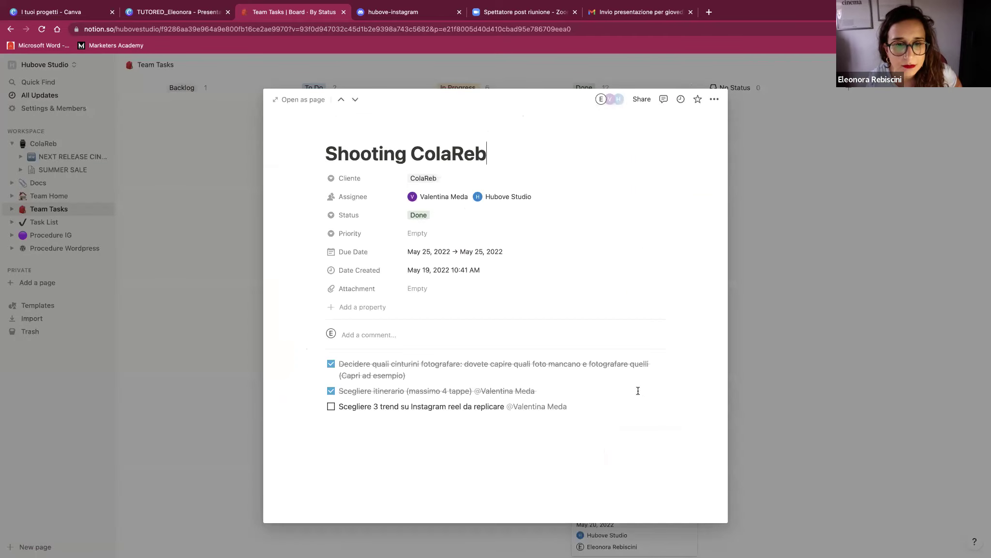
click(774, 361)
View the properties and to-do list of the NFTs for Dummies - Liquida task in the Done column
scroll(779, 358, down, 3)
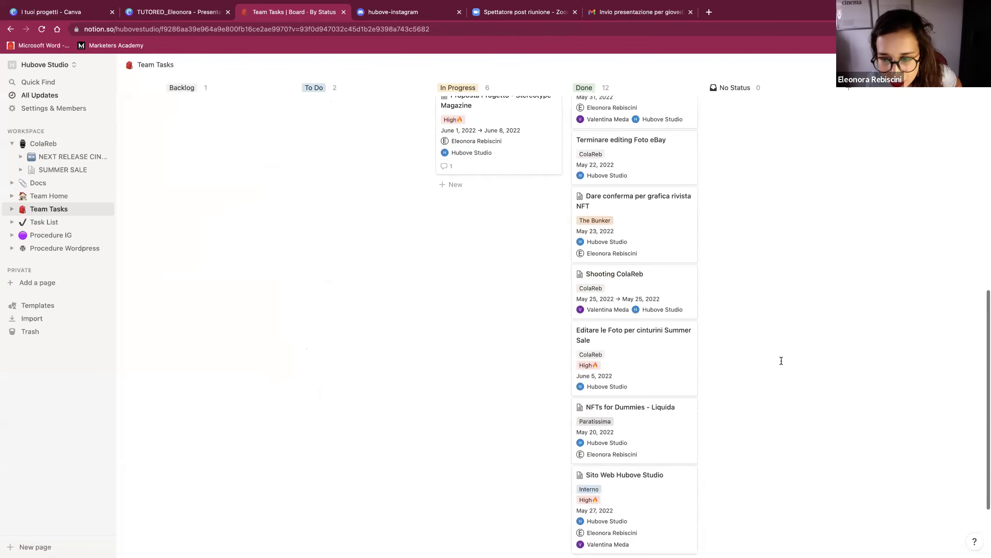
click(626, 372)
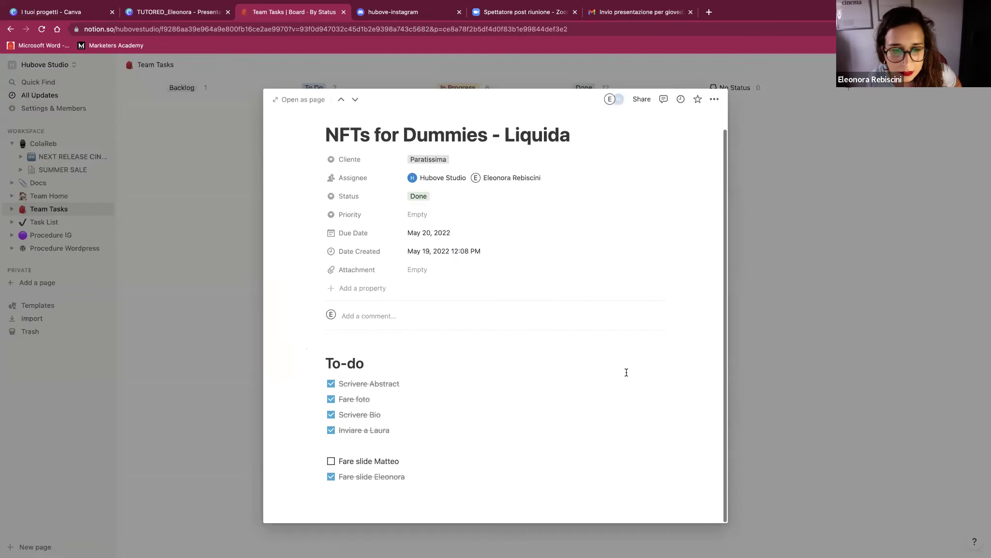
click(754, 386)
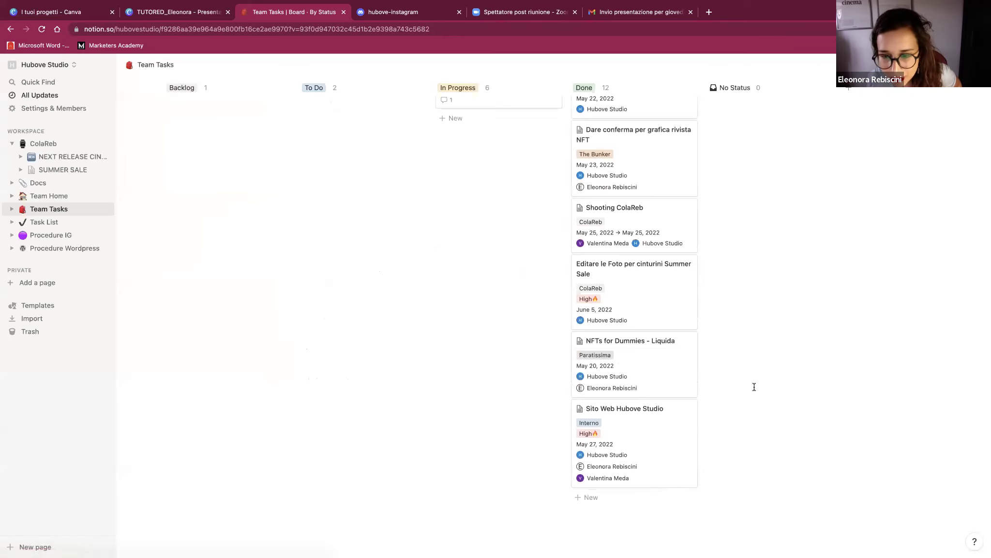
Review the Sito Web Hubove Studio task's checklist and its available status options without changing the status
click(617, 435)
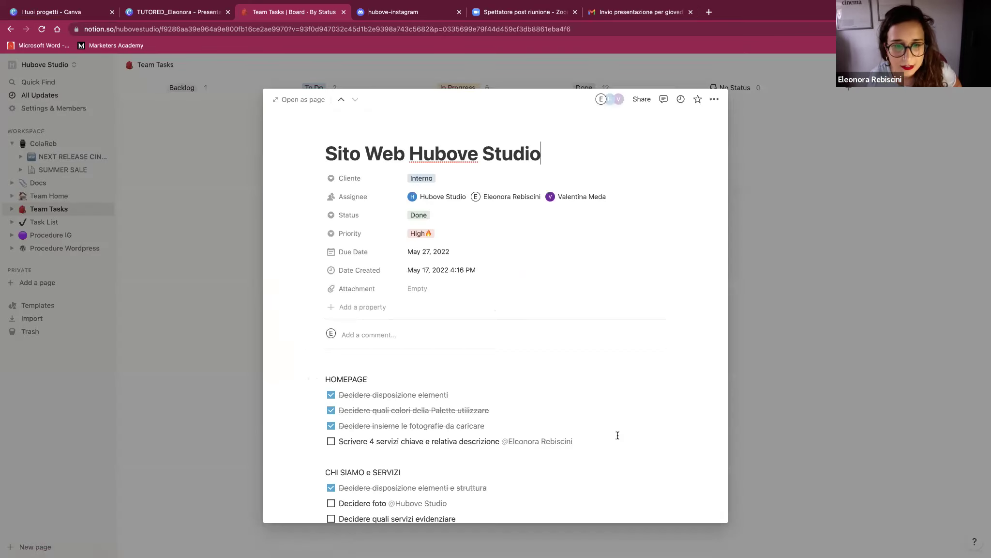
scroll(618, 435, down, 4)
scroll(618, 434, up, 4)
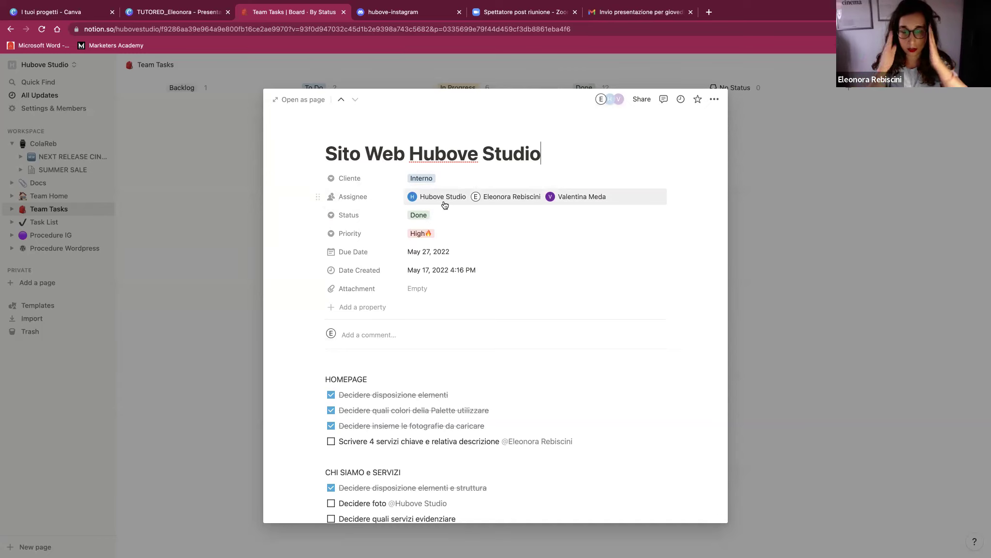
click(423, 214)
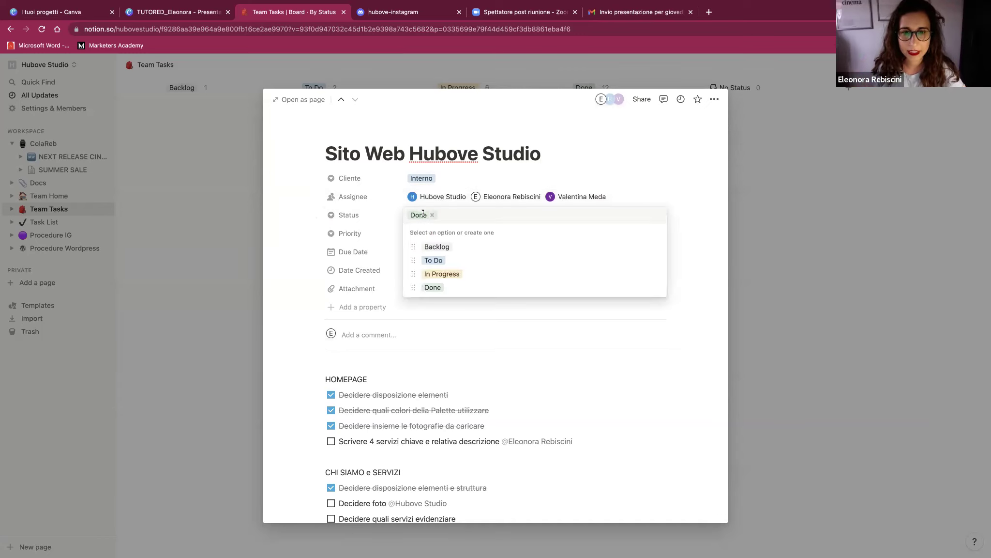
click(784, 234)
click(784, 234)
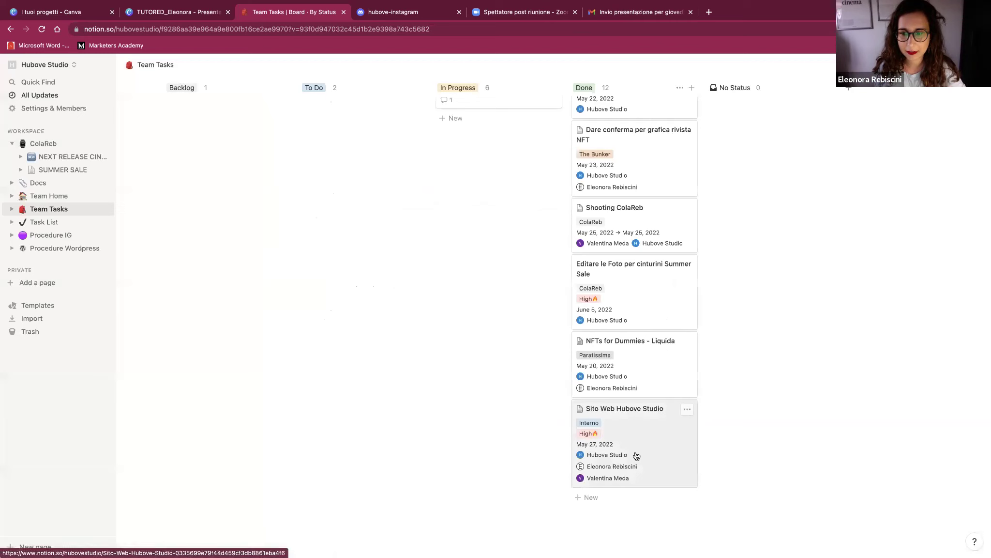
Move the Sito Web Hubove Studio card to the In Progress column and back to Done
drag(653, 435, 490, 261)
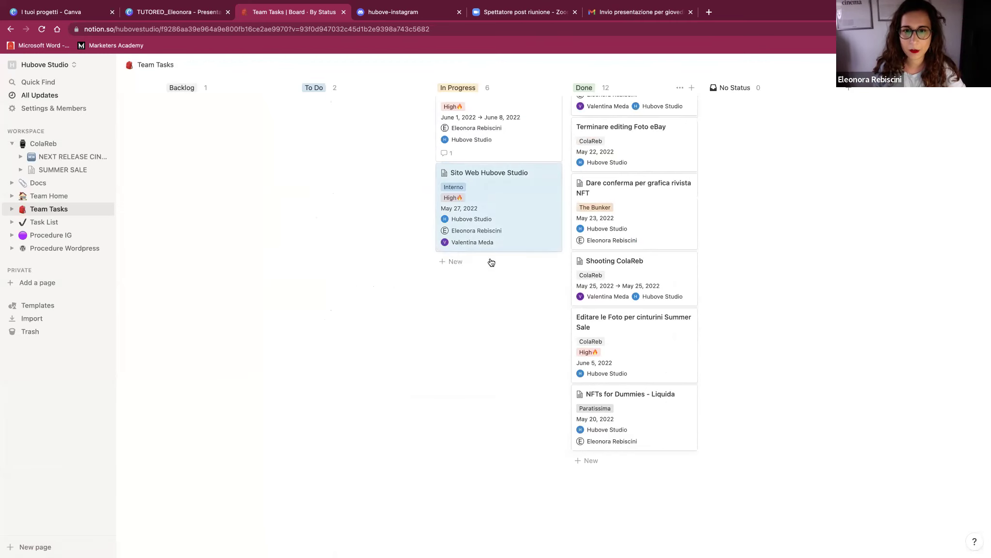
scroll(491, 262, up, 10)
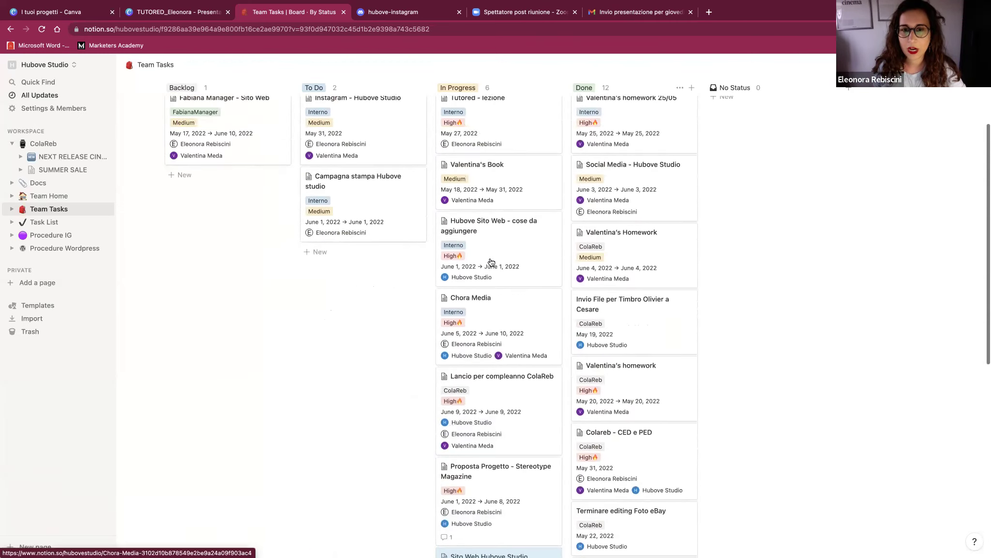
scroll(491, 262, down, 5)
drag(501, 394, 627, 433)
scroll(627, 433, down, 2)
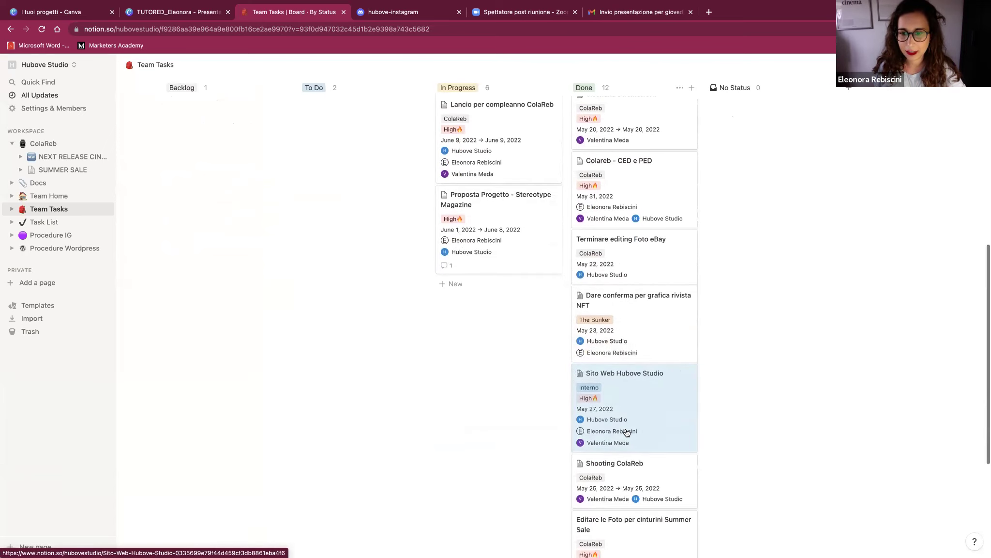
Add an untitled sub-page above the HOMEPAGE checklist in the Sito Web Hubove Studio task and return to the task page
click(627, 432)
scroll(344, 220, down, 5)
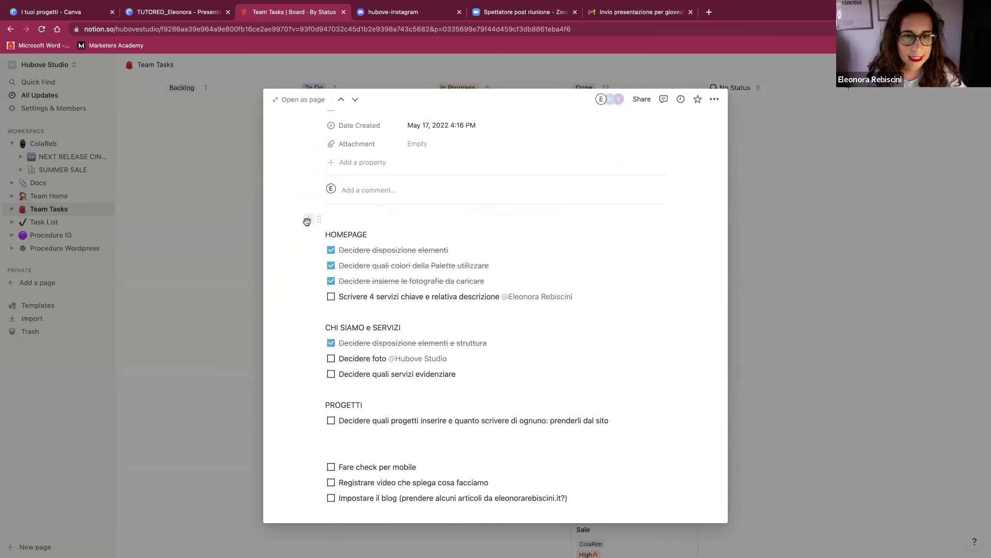
click(307, 220)
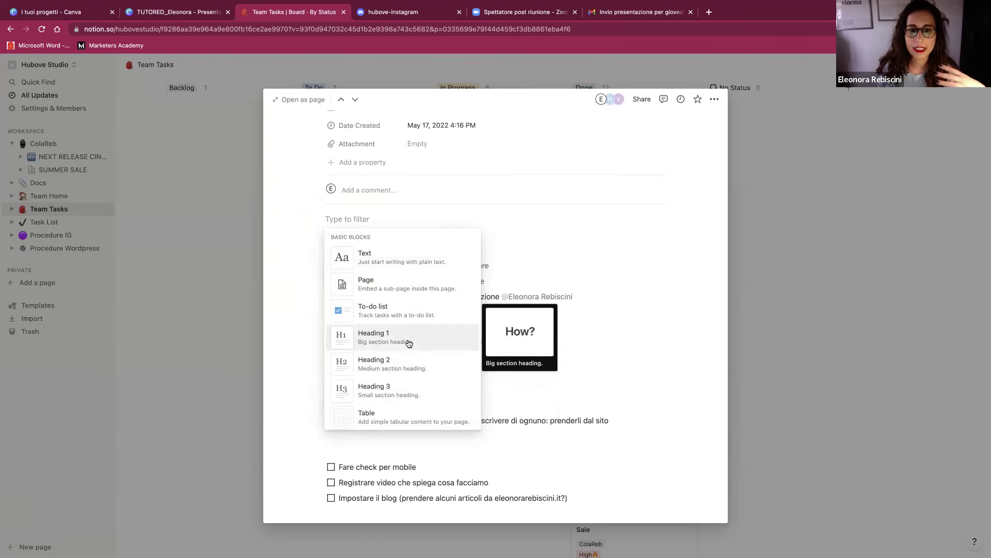
click(416, 285)
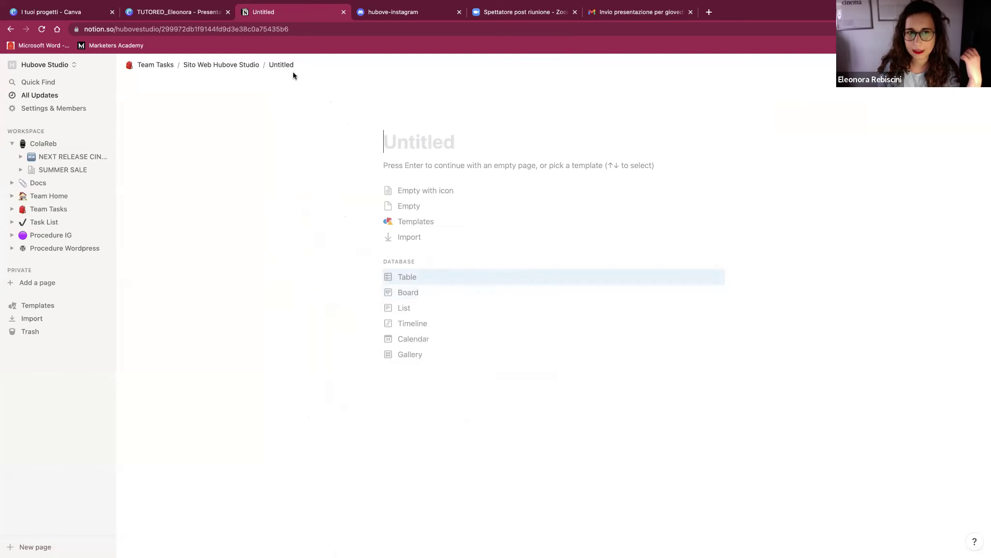
click(222, 65)
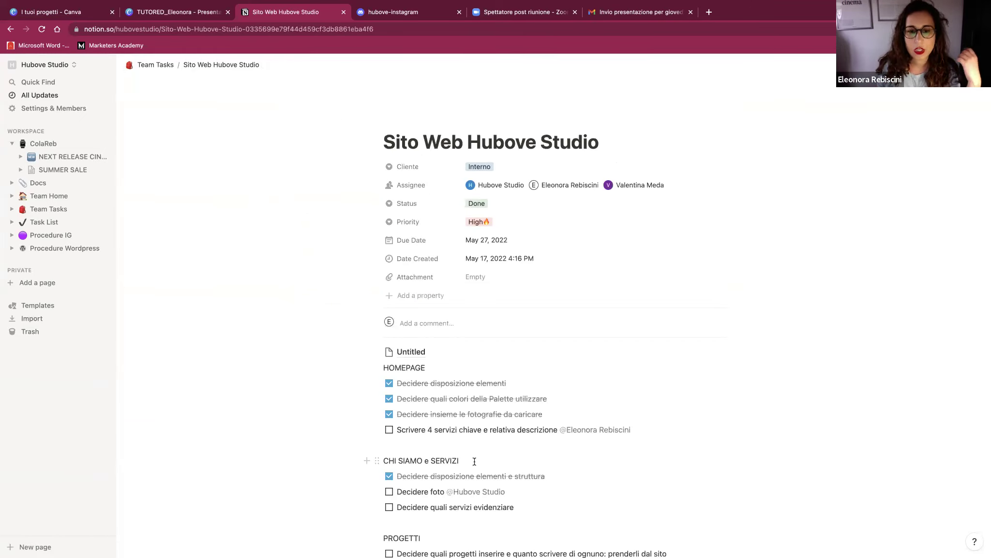
Examine the Sito Web Hubove Studio task's priority options and due date settings, leaving both unchanged
scroll(472, 460, down, 3)
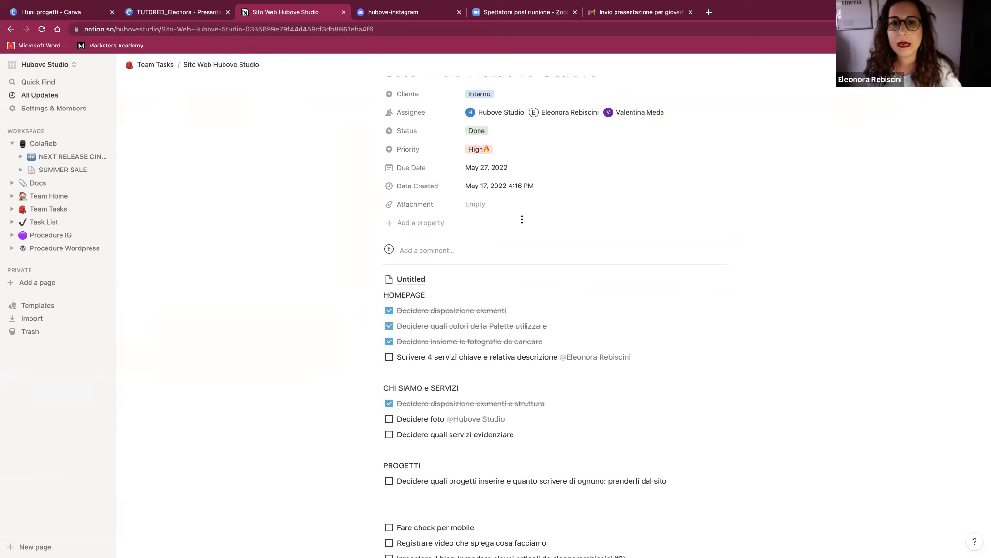
scroll(520, 218, up, 2)
click(476, 203)
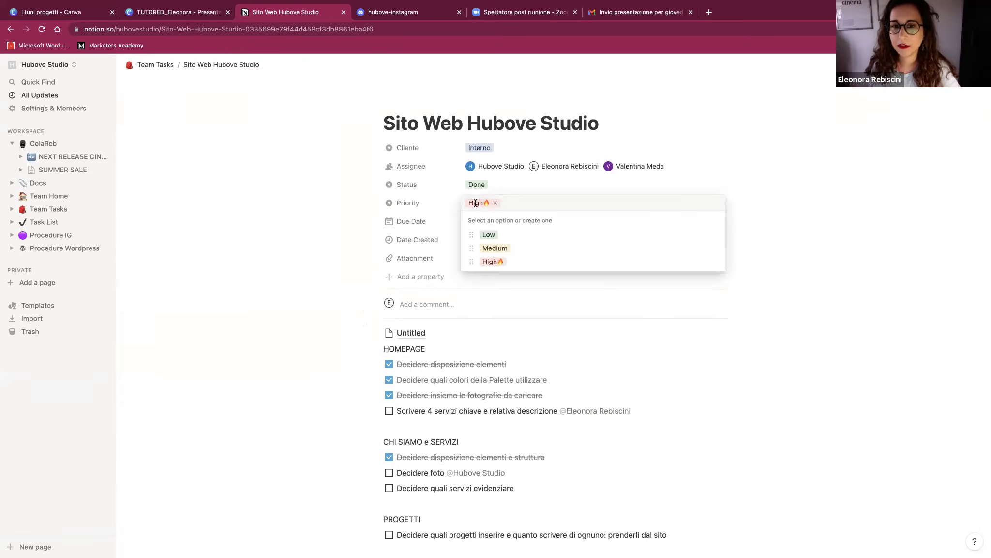
click(549, 191)
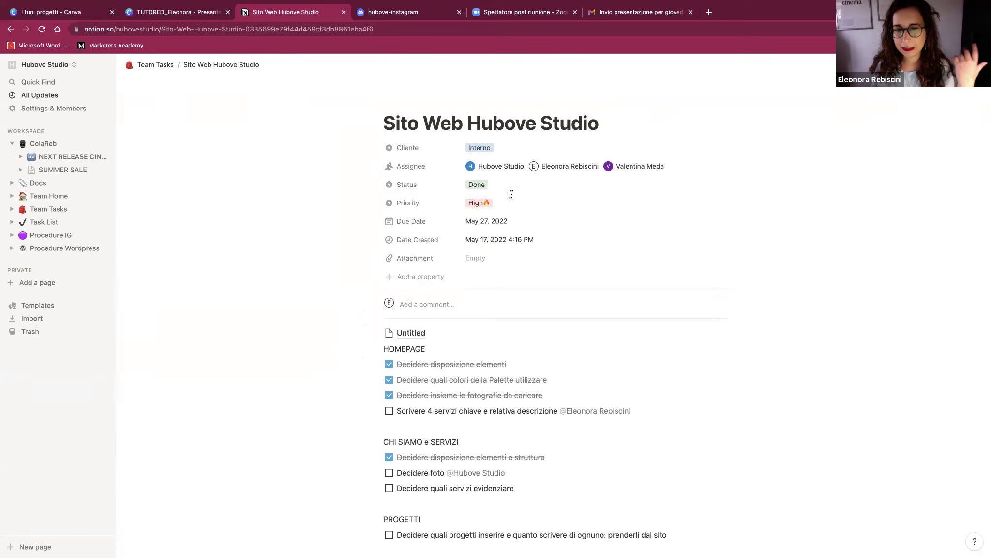
click(504, 226)
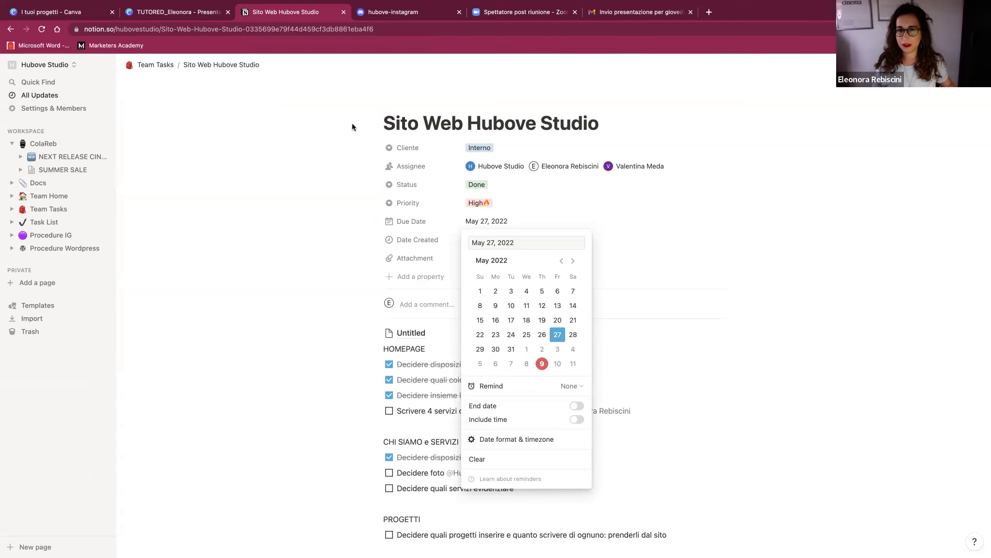
click(468, 207)
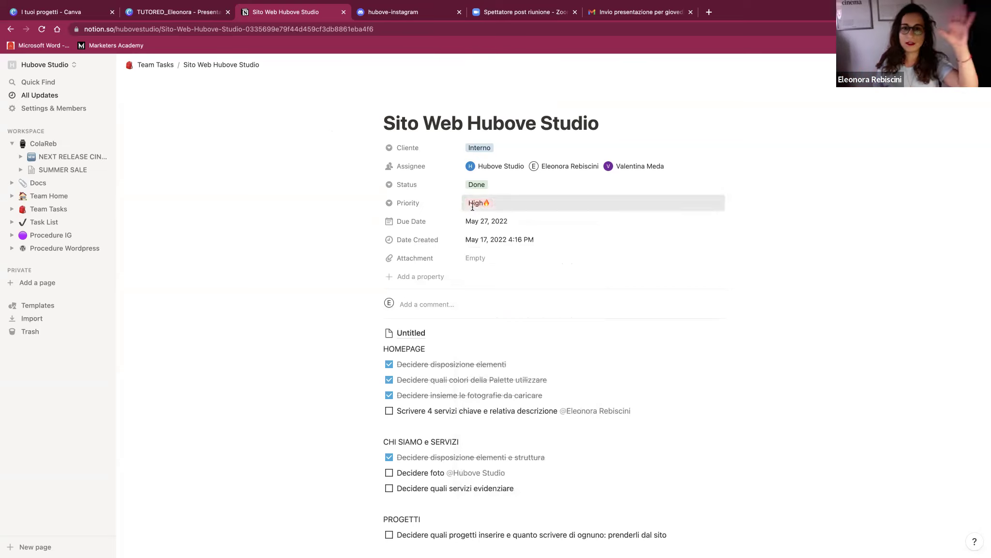
click(469, 207)
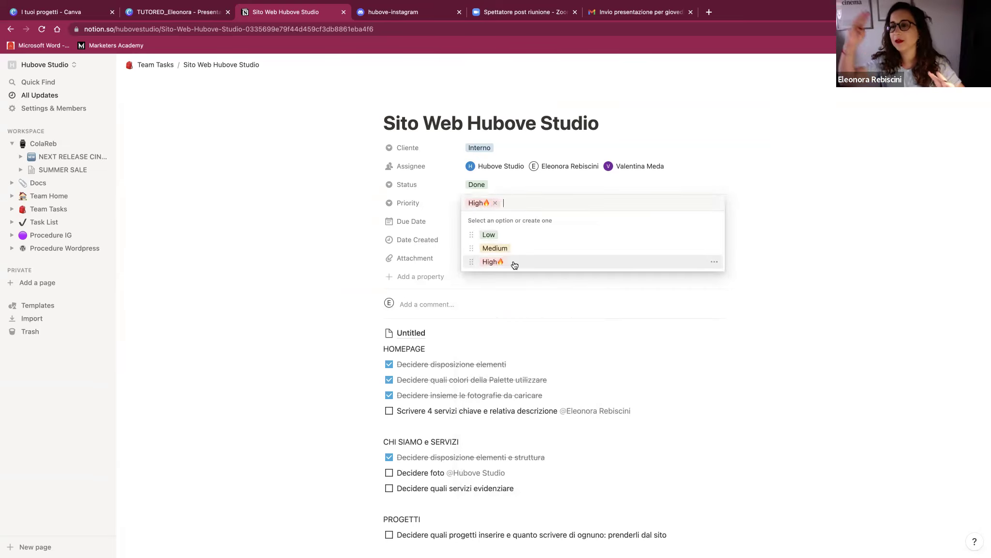
click(555, 323)
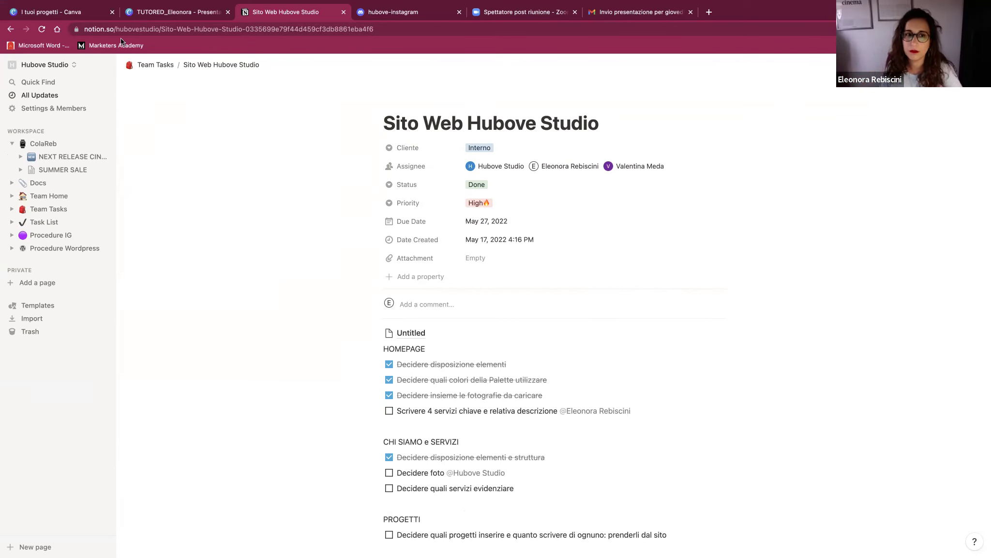
Return to the Team Tasks board and open the Lancio per compleanno ColaReb task from the In Progress column
click(148, 71)
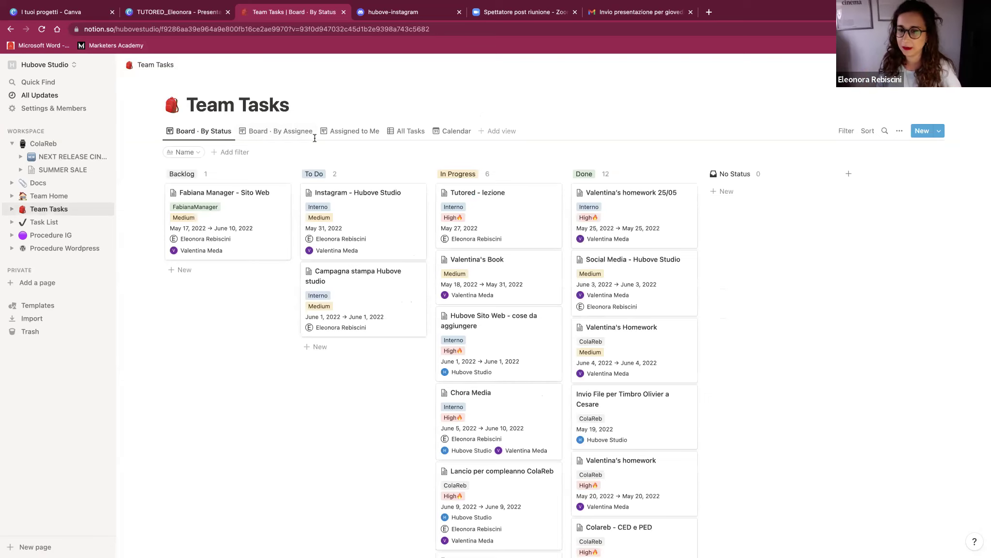
scroll(254, 393, down, 5)
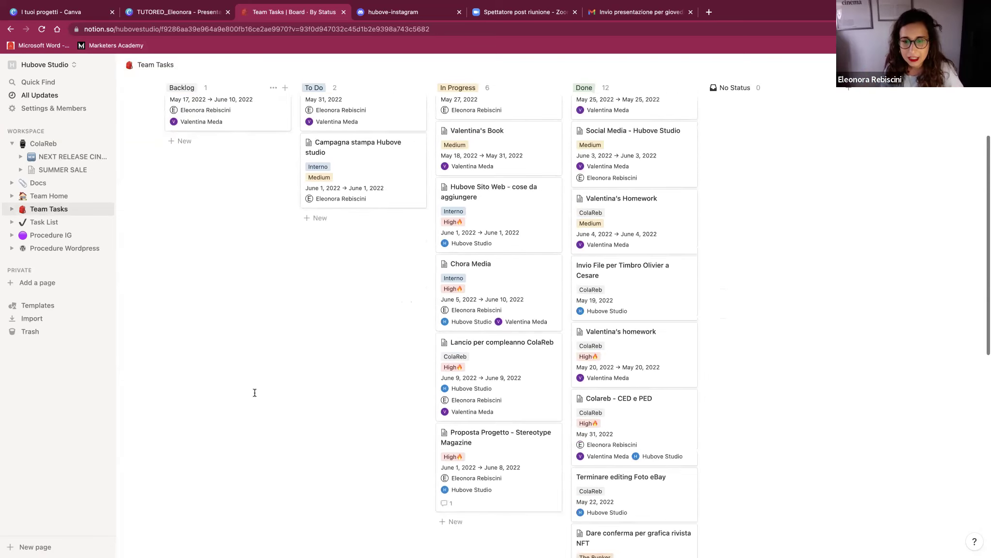
click(501, 367)
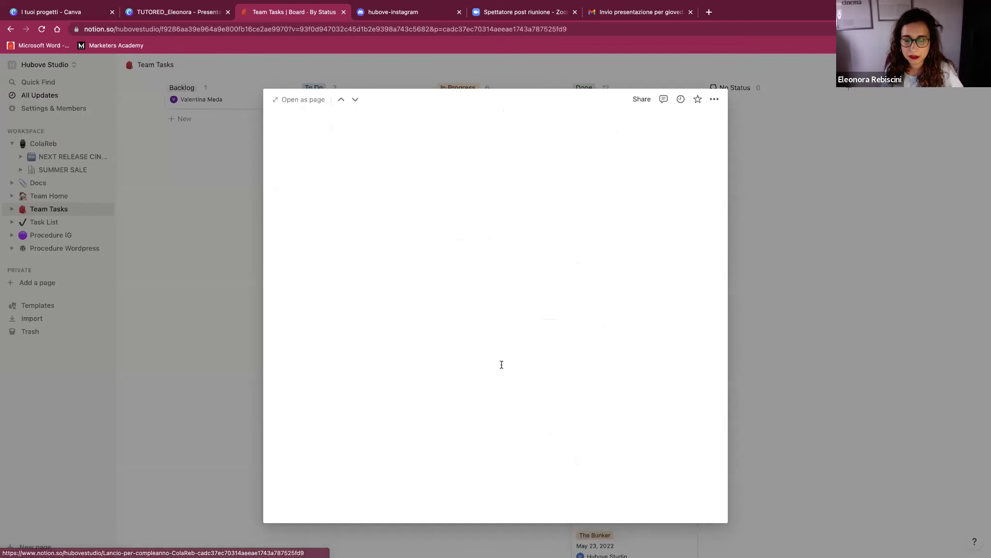
Read through the Lancio per compleanno ColaReb task, covering its properties, general info, and the pre-launch and launch email and Instagram plans
scroll(501, 364, down, 20)
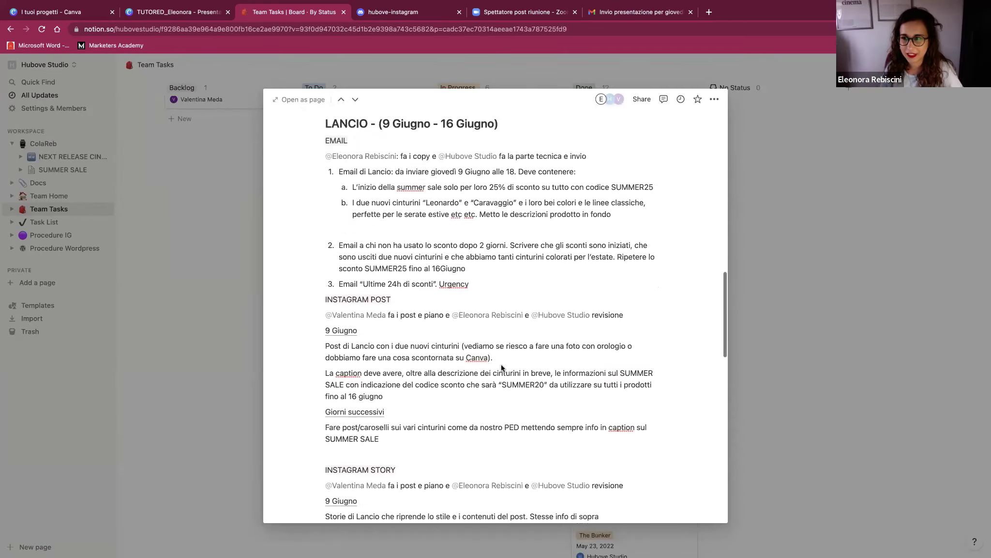
scroll(501, 364, down, 5)
scroll(501, 364, up, 20)
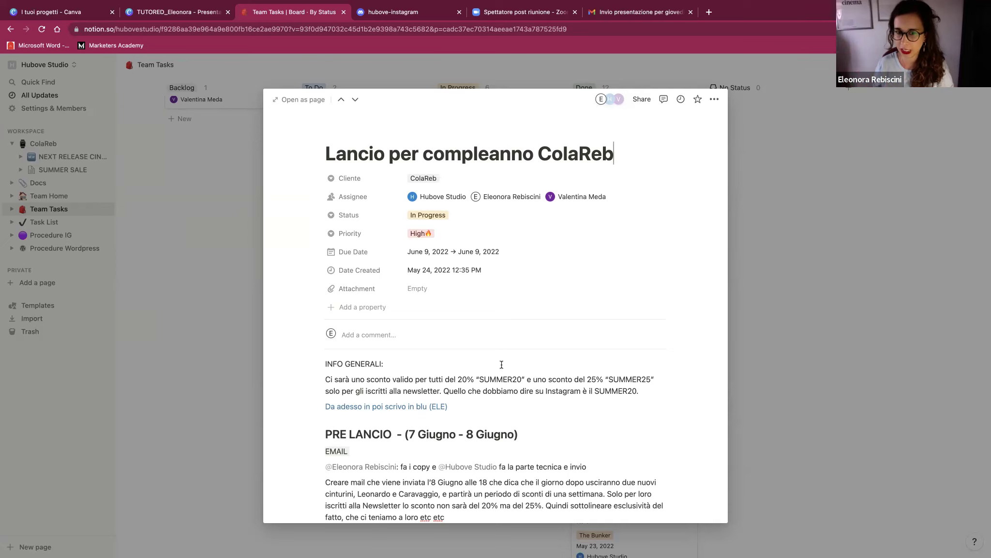
scroll(502, 364, down, 6)
scroll(502, 365, down, 1)
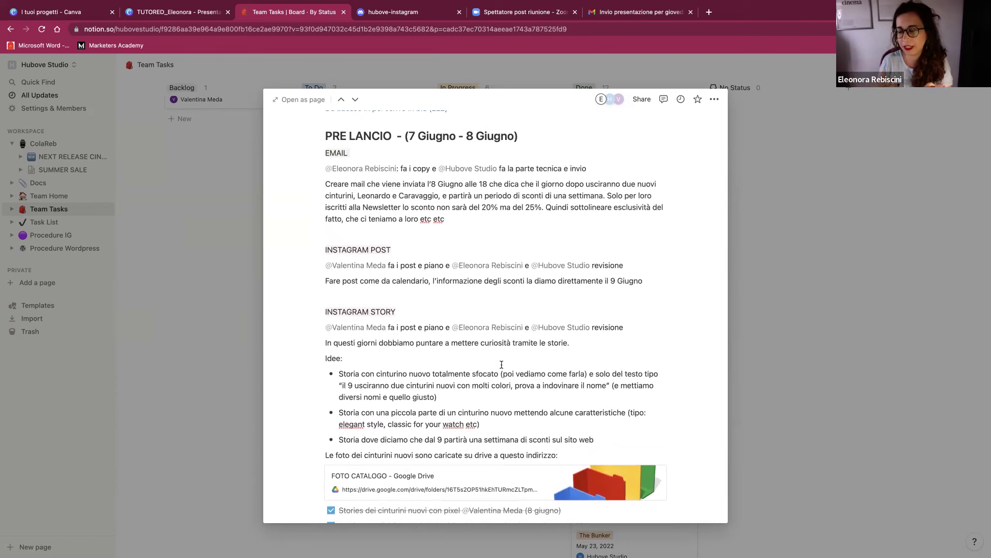
scroll(501, 364, up, 5)
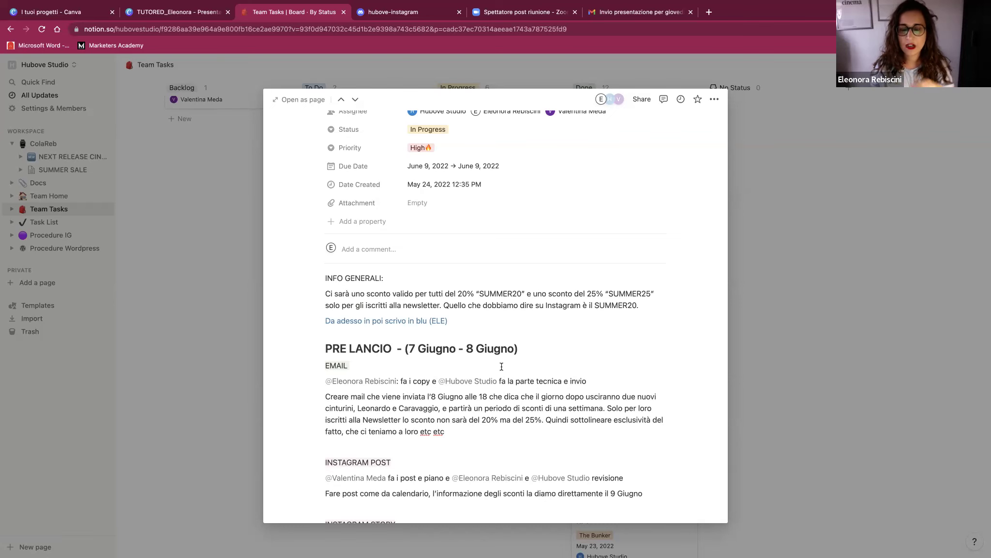
scroll(501, 367, down, 5)
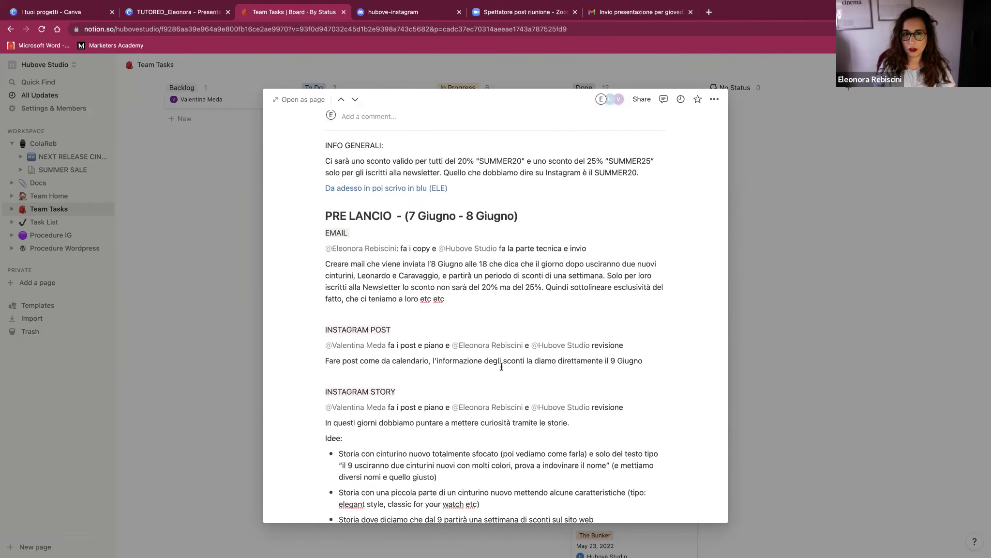
scroll(502, 366, down, 1)
scroll(501, 366, up, 2)
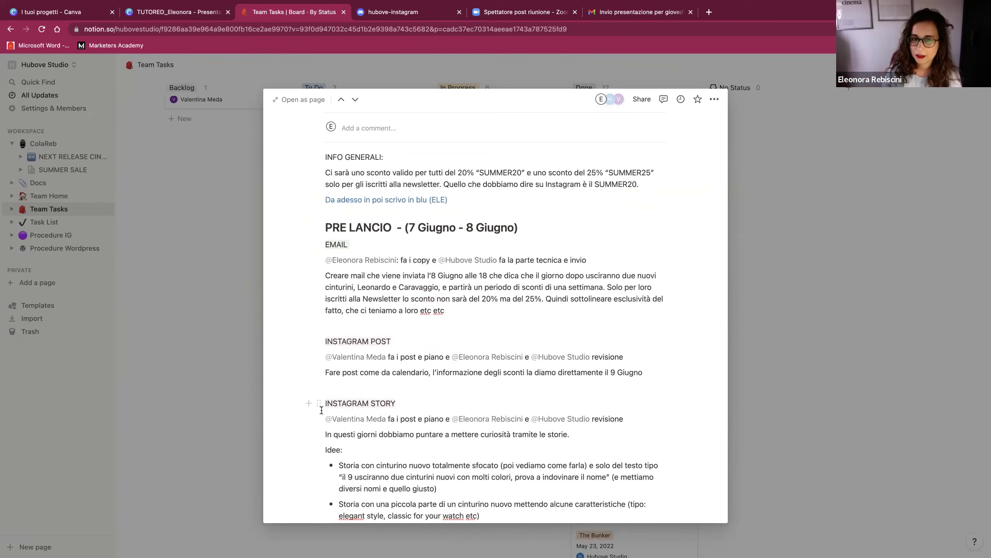
View the CARAVAGGIO photos through the task's FOTO CATALOGO Google Drive link and return to the Notion task
scroll(321, 406, down, 4)
scroll(339, 387, down, 5)
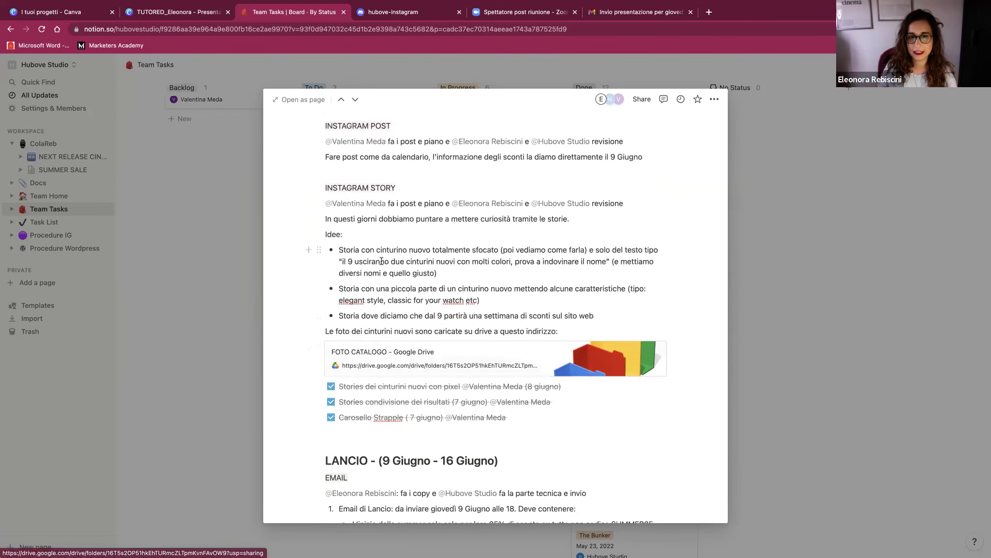
click(348, 351)
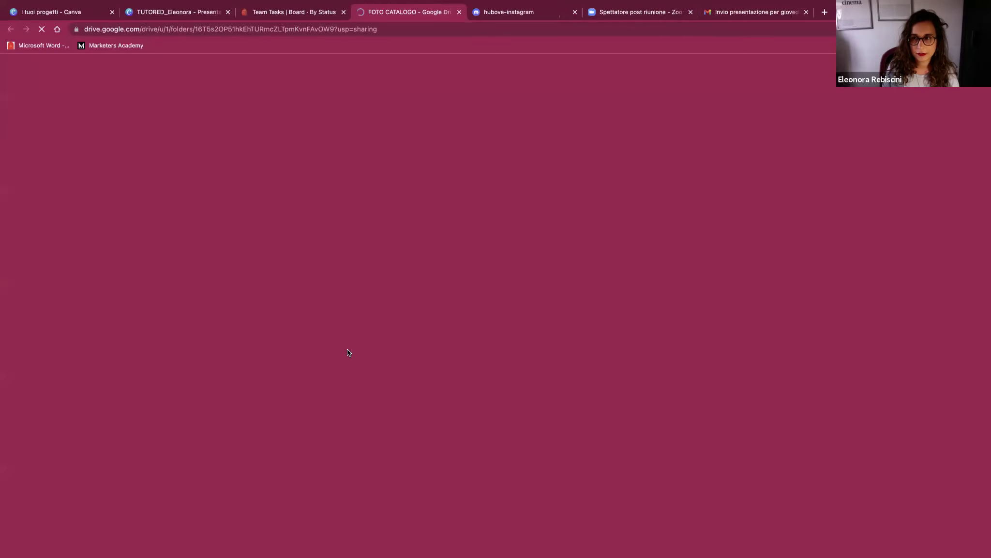
double_click(202, 153)
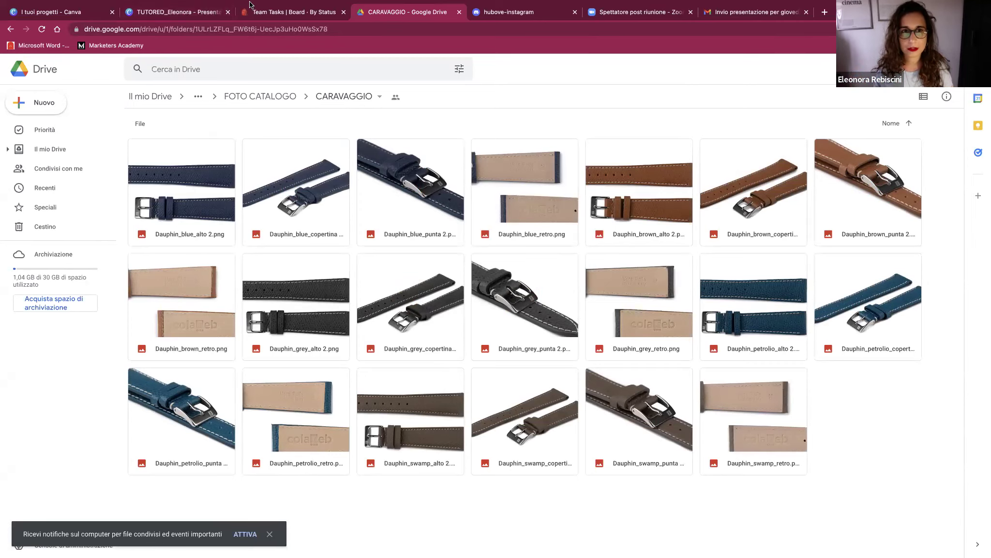
click(200, 10)
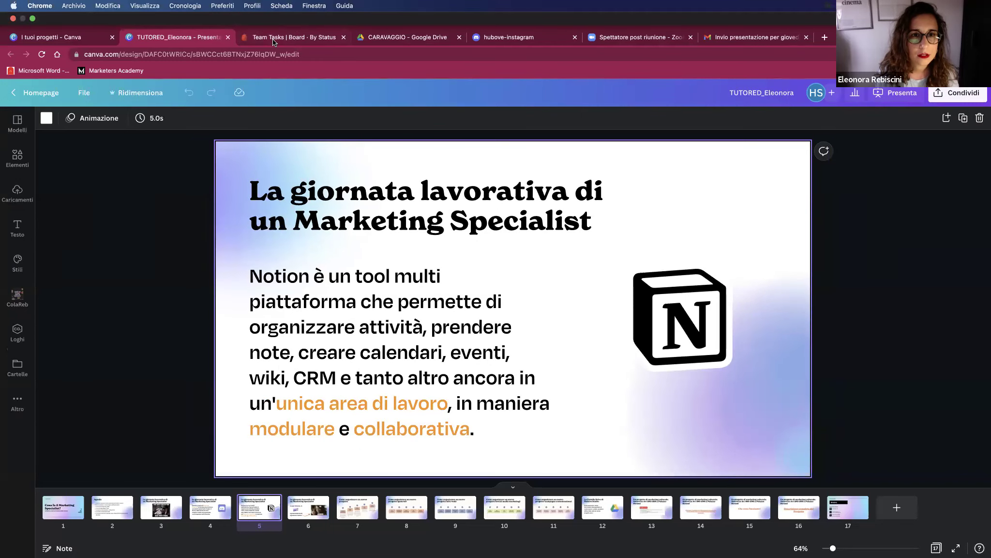
click(293, 12)
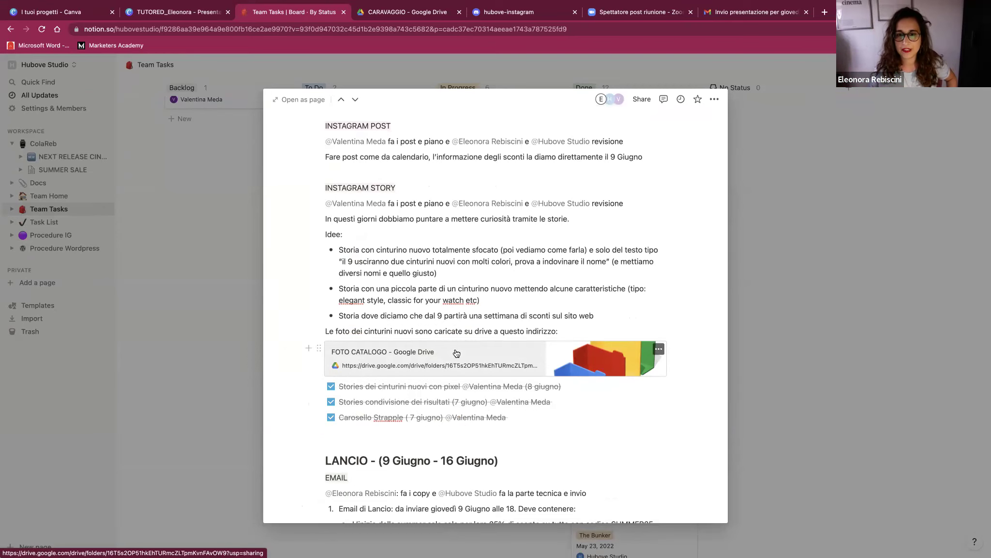
Read the task's launch plan for email, Instagram posts and stories, its website checklist, and the post-launch email plan
scroll(456, 352, down, 3)
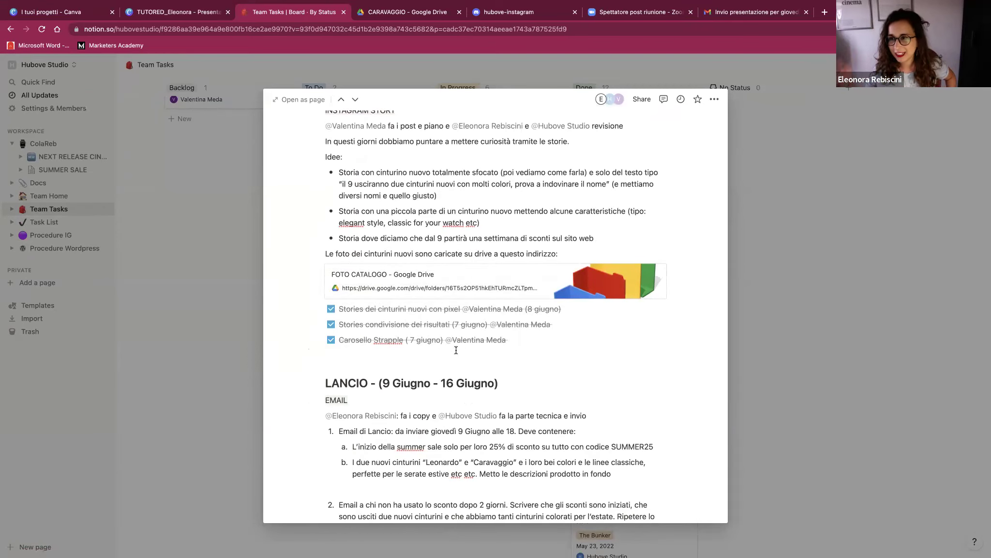
scroll(456, 350, down, 1)
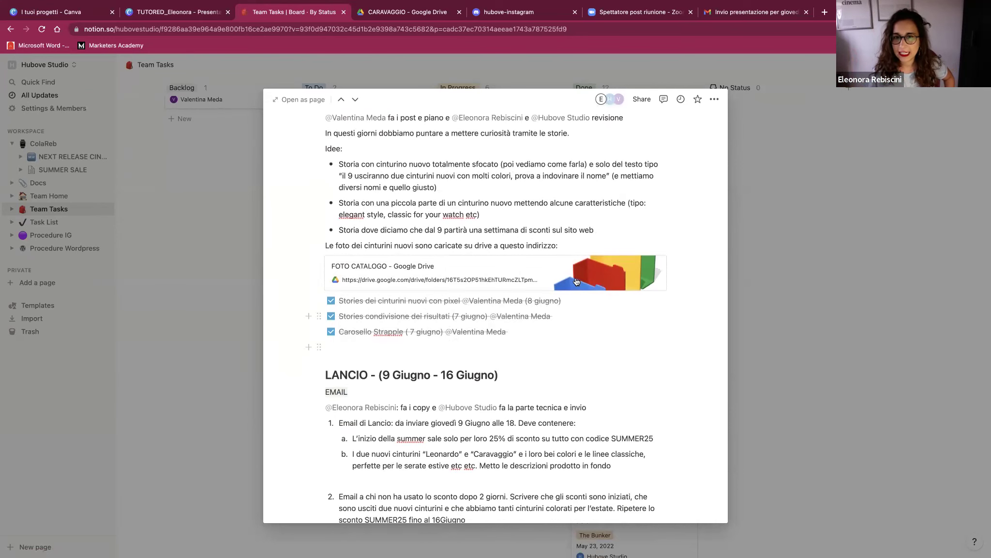
scroll(560, 277, up, 3)
scroll(500, 274, down, 4)
scroll(500, 274, down, 7)
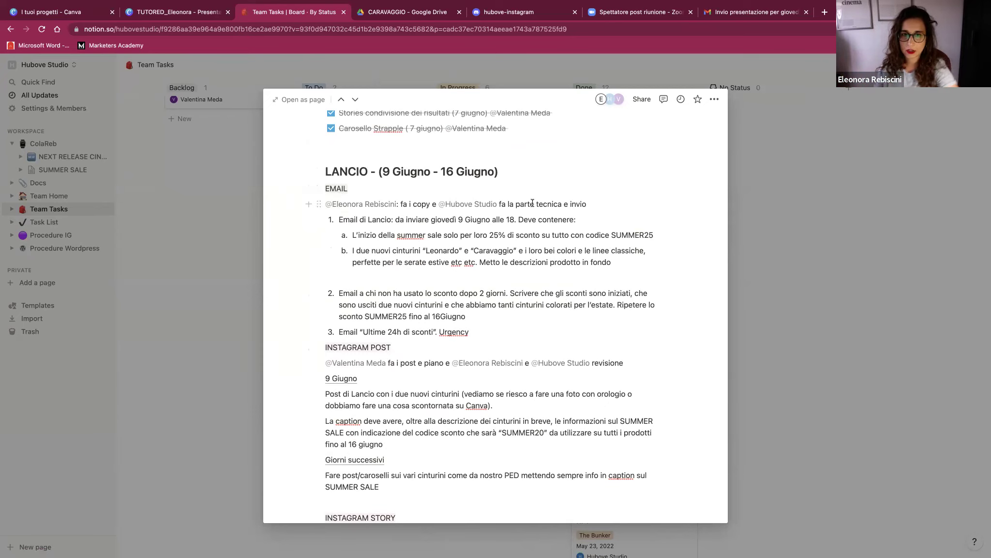
scroll(425, 271, down, 1)
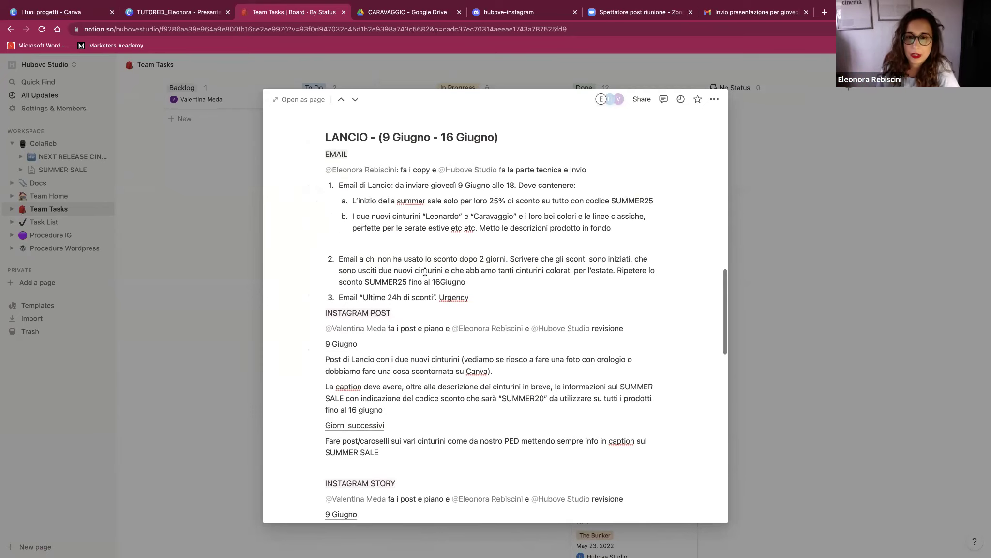
scroll(349, 322, down, 2)
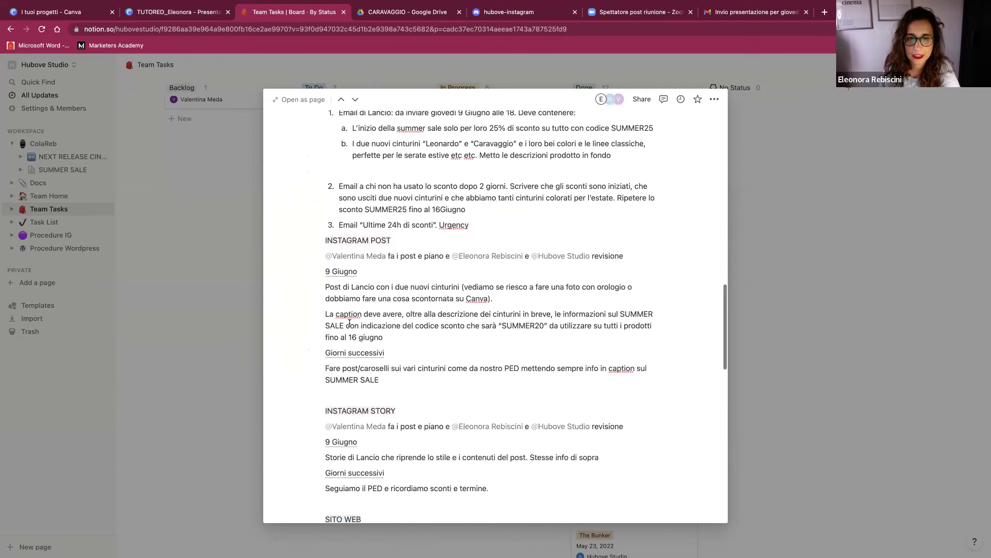
scroll(370, 449, down, 1)
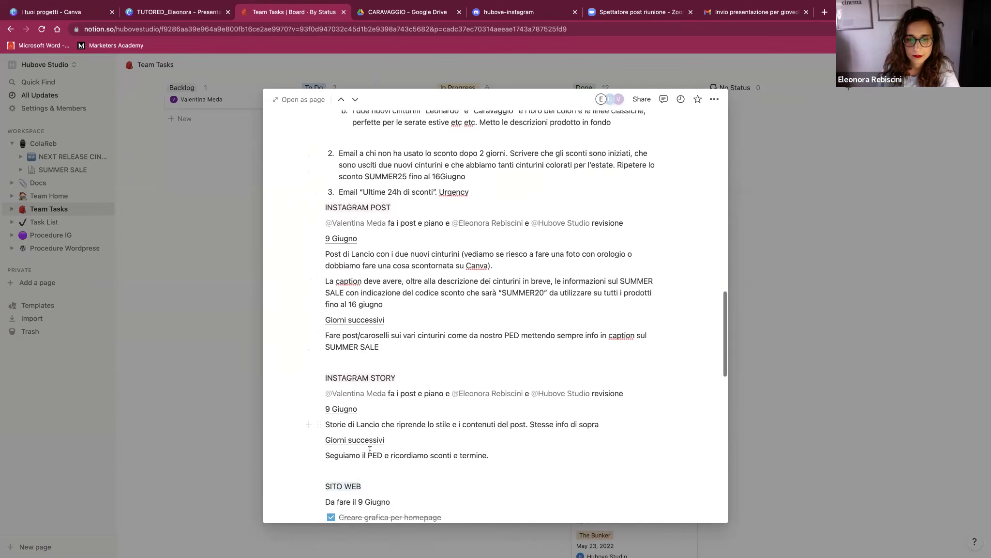
scroll(370, 450, down, 2)
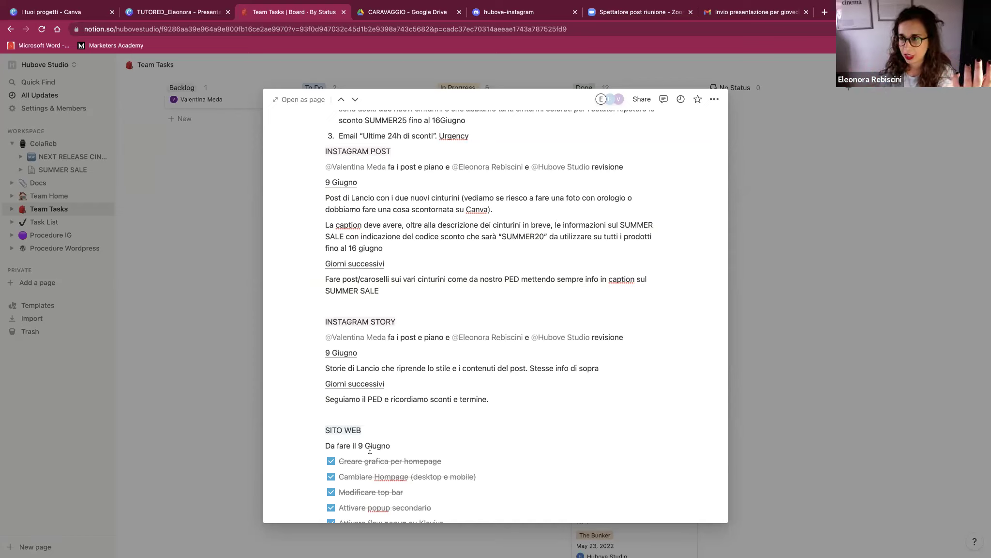
scroll(369, 450, down, 5)
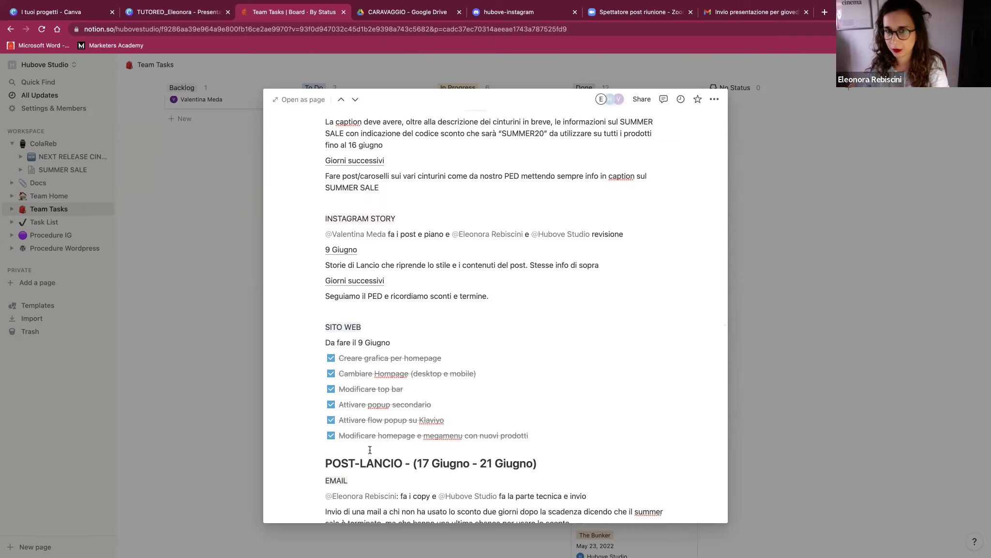
scroll(370, 450, down, 5)
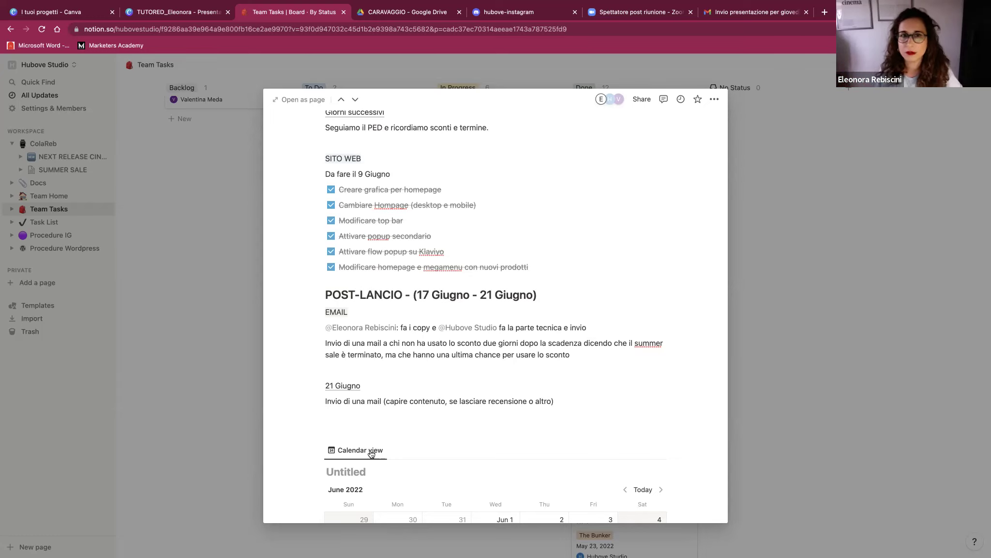
Examine the June 2022 calendar at the task's end, view its Storie lancio and Storie pre lancio entries, and return to the board
scroll(372, 453, down, 6)
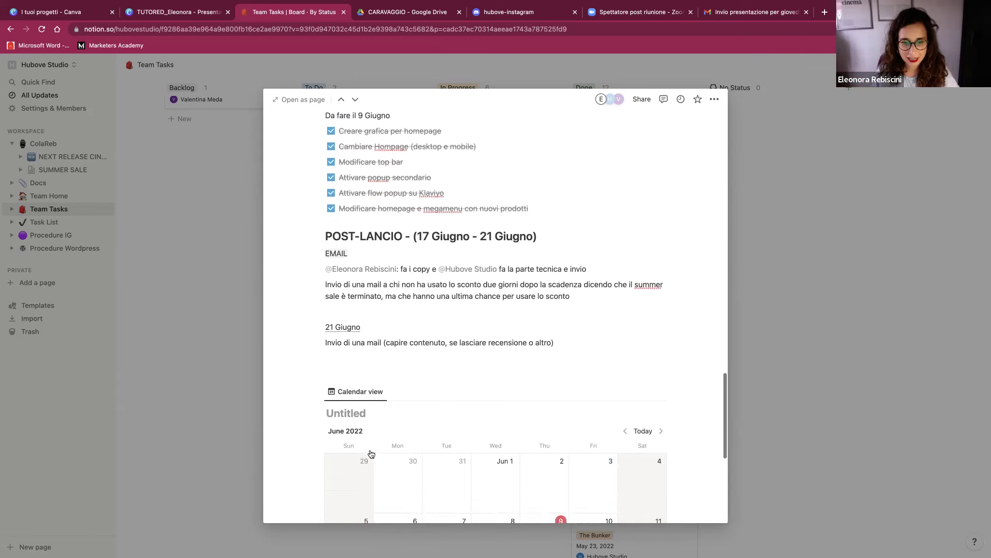
scroll(489, 269, down, 3)
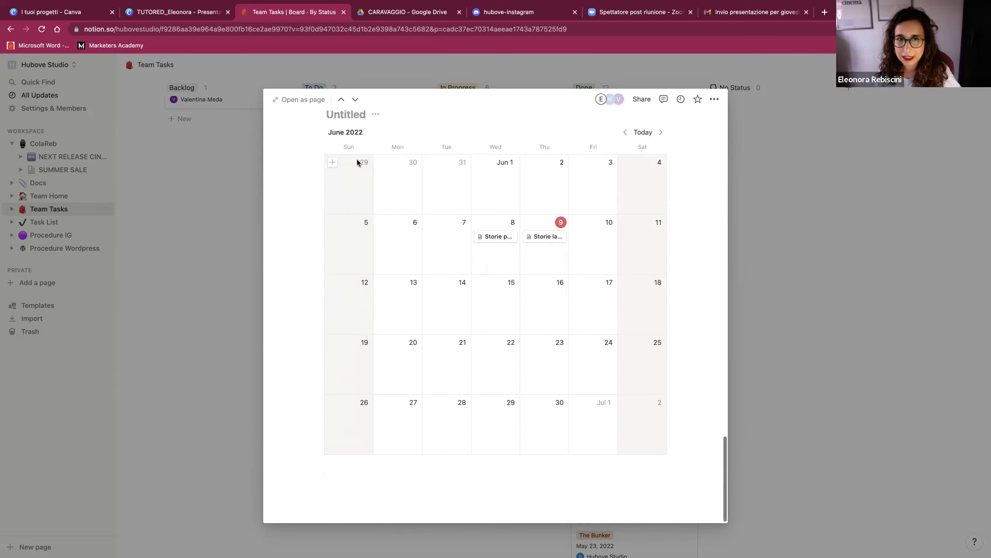
scroll(357, 160, up, 2)
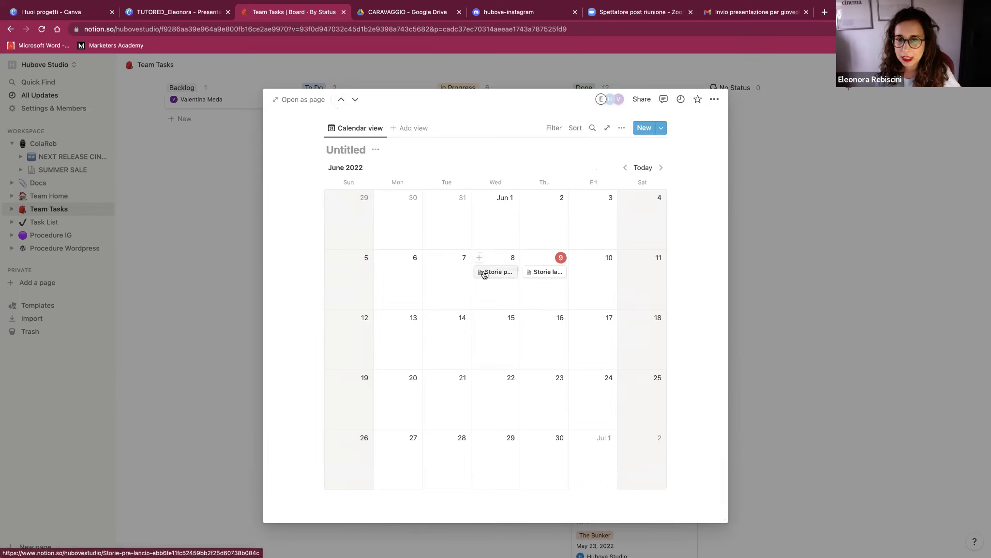
click(546, 274)
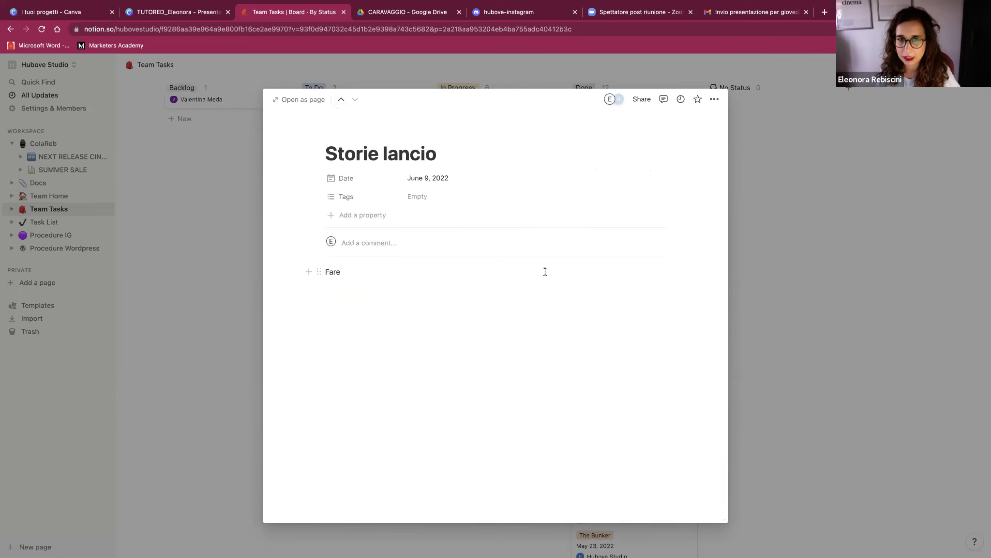
click(340, 100)
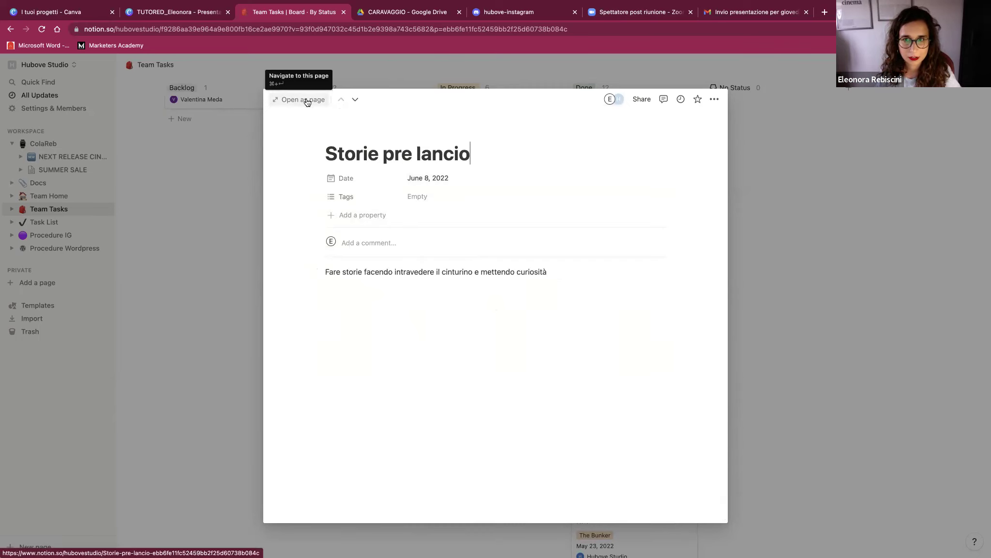
click(222, 180)
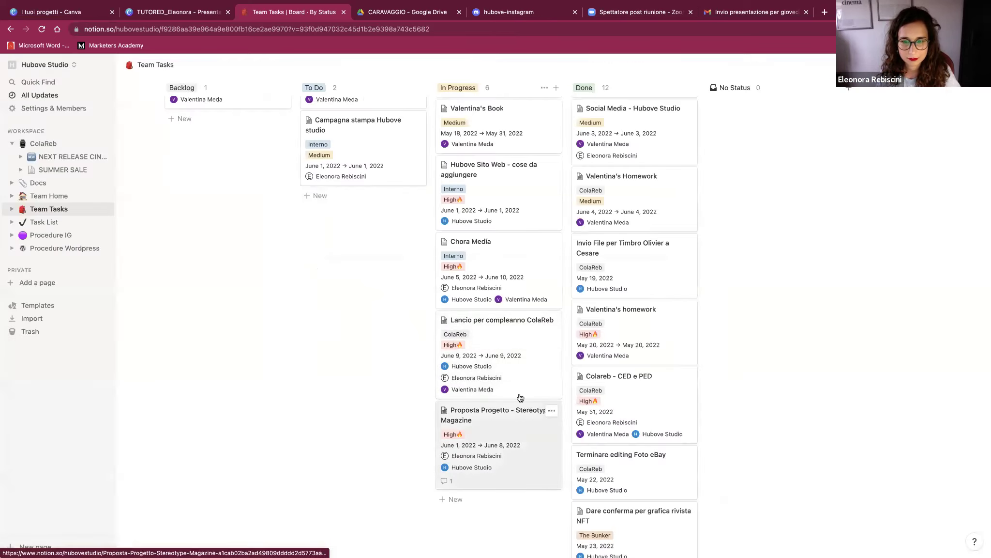
Reopen the Lancio per compleanno ColaReb task, review its calendar and pre-launch plan again, and return to the board
click(512, 353)
scroll(512, 353, down, 20)
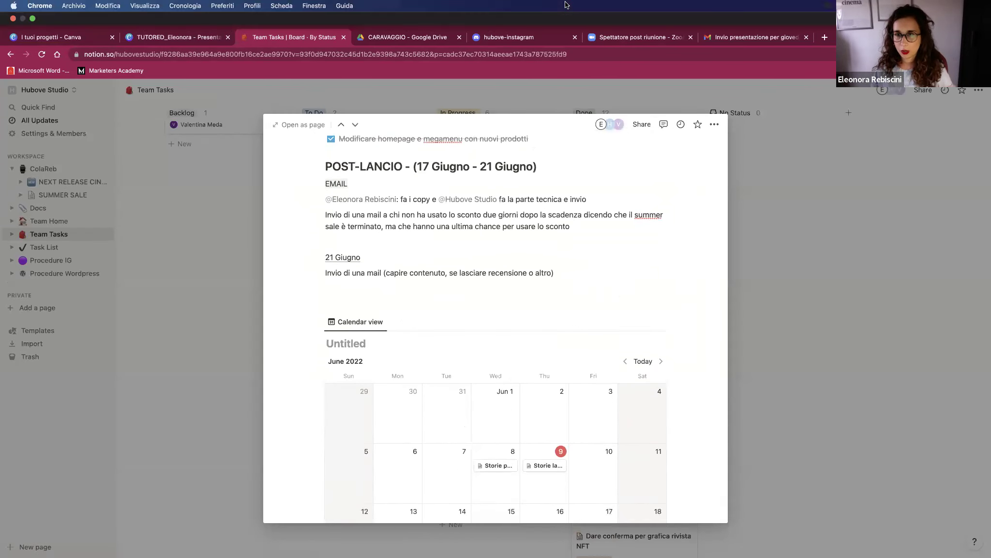
scroll(634, 342, down, 5)
scroll(633, 342, up, 1)
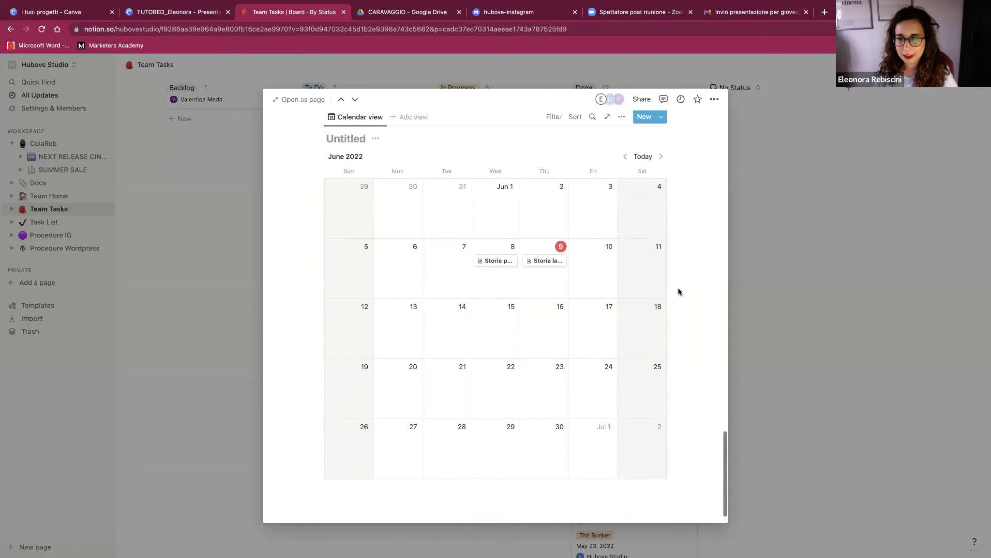
scroll(707, 278, up, 15)
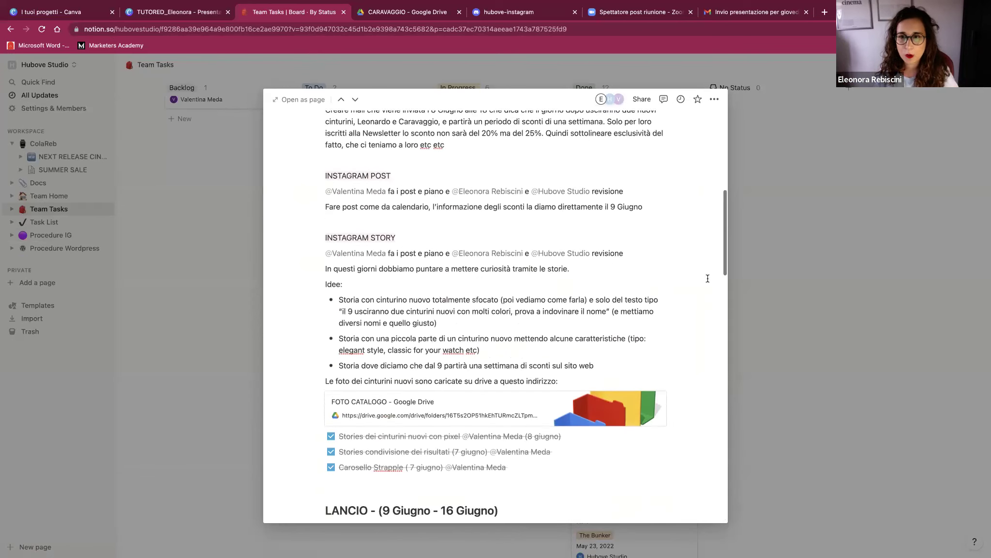
click(762, 264)
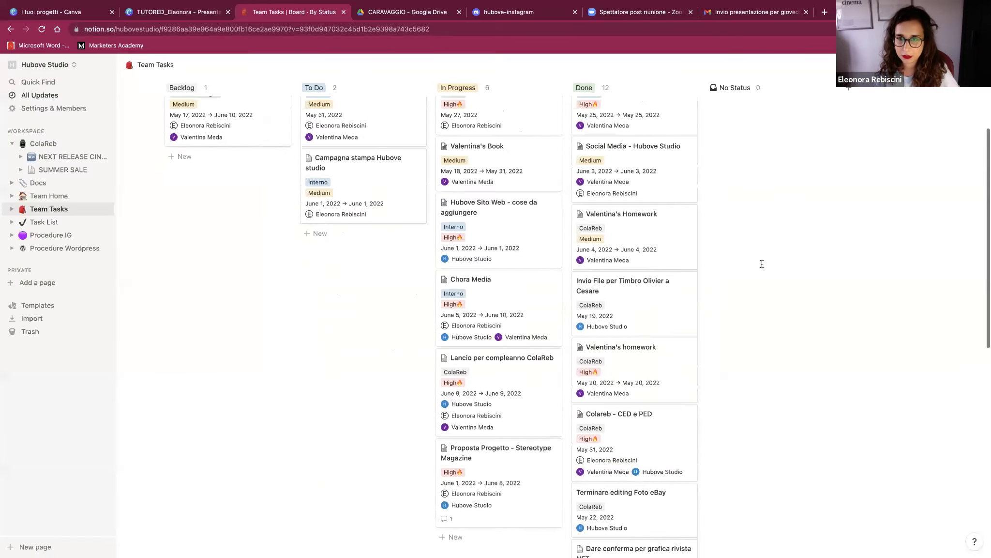
Open the Proposta Progetto - Stereotype Magazine task from the In Progress column and read its properties, description and to-do list
scroll(762, 264, down, 3)
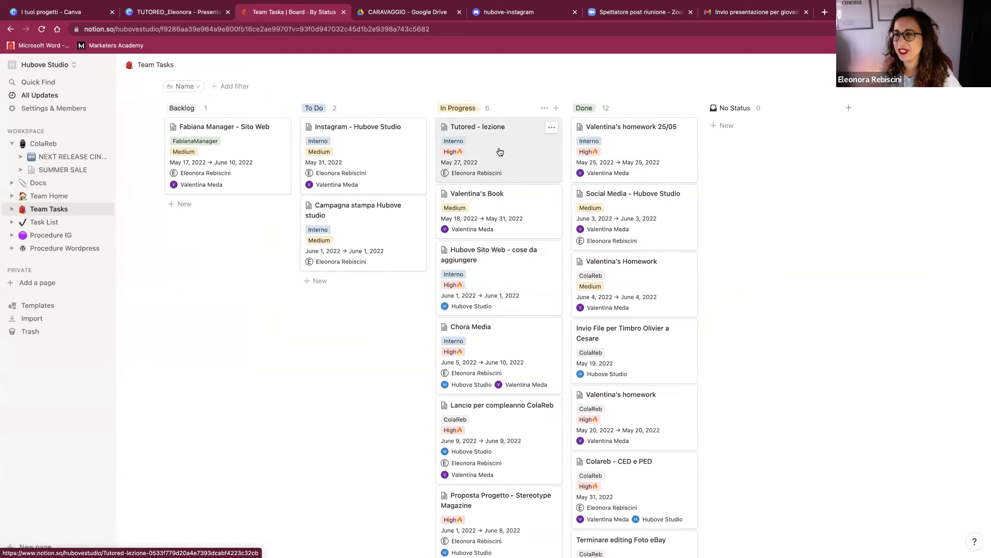
mouse_move(500, 152)
mouse_down()
mouse_move(626, 167)
mouse_move(493, 156)
mouse_up()
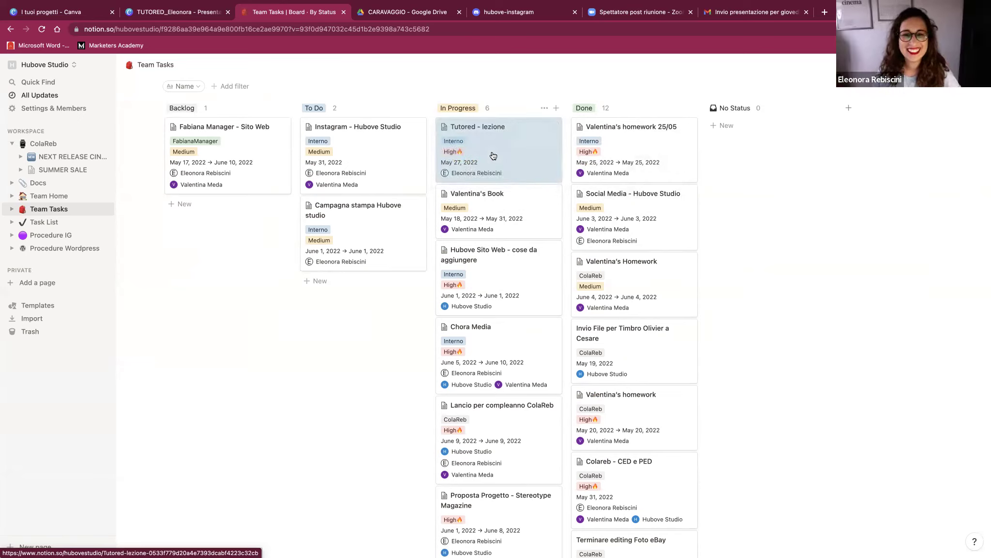
scroll(493, 155, down, 5)
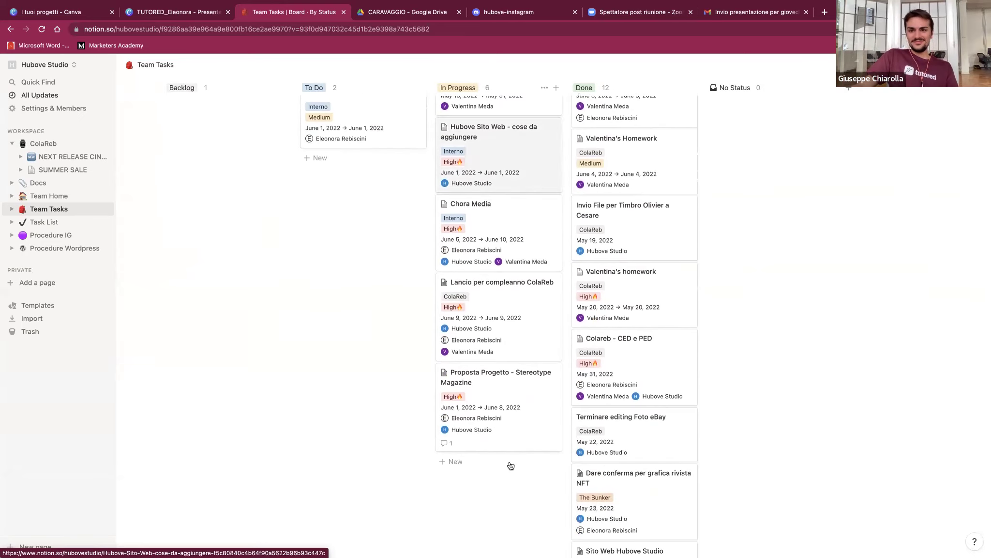
click(487, 421)
scroll(488, 423, down, 3)
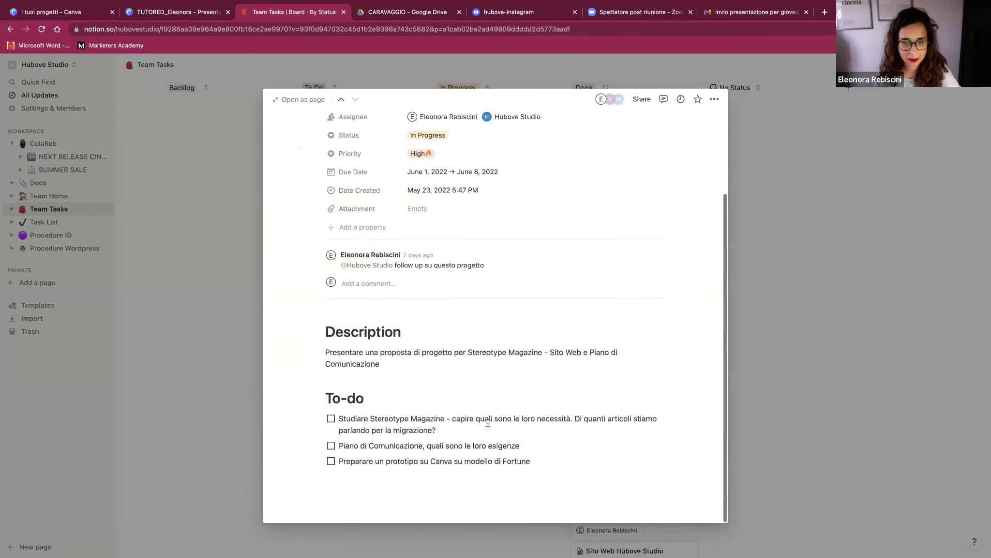
scroll(488, 423, down, 1)
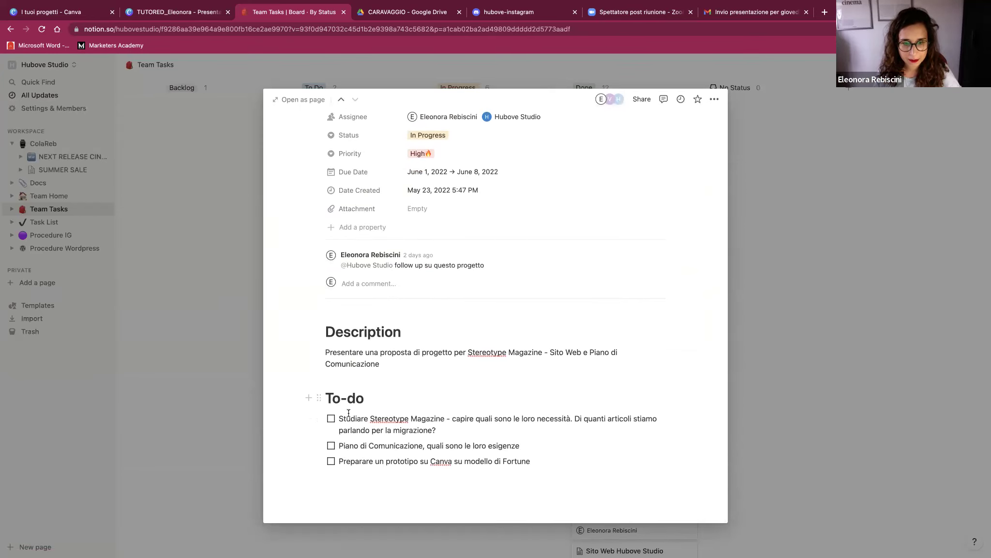
Mark the Stereotype Magazine study and Piano di Comunicazione to-dos as complete and return to the Team Tasks board
click(331, 421)
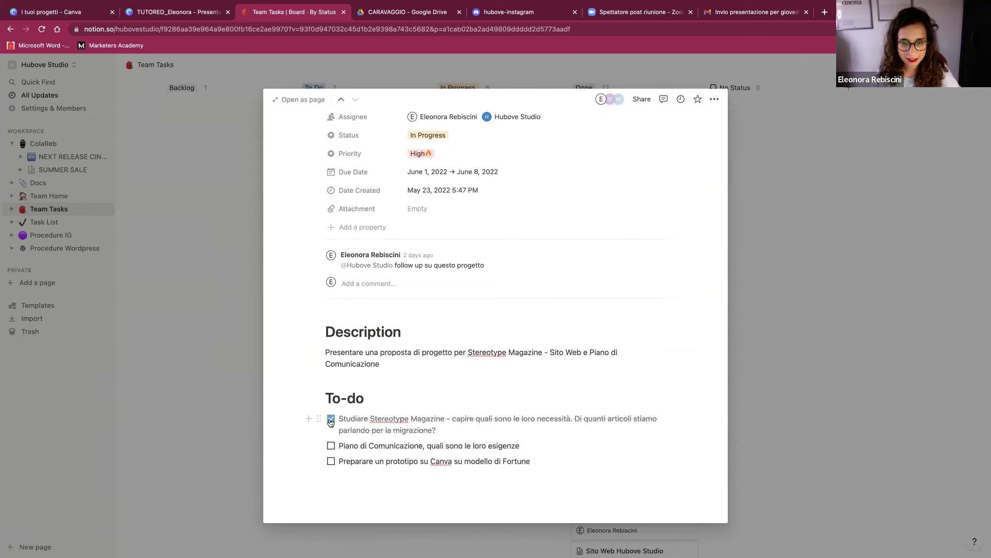
click(331, 446)
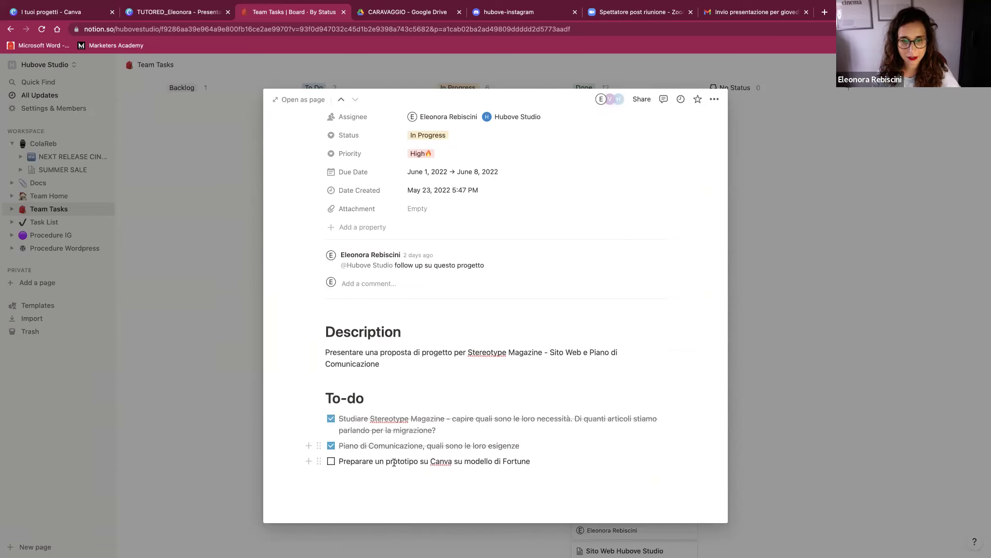
scroll(369, 291, up, 3)
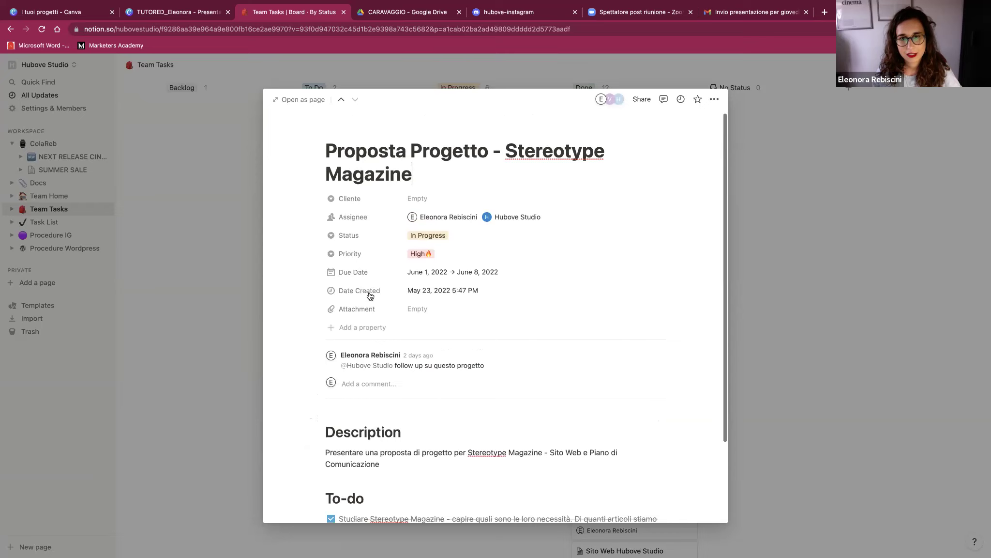
click(211, 293)
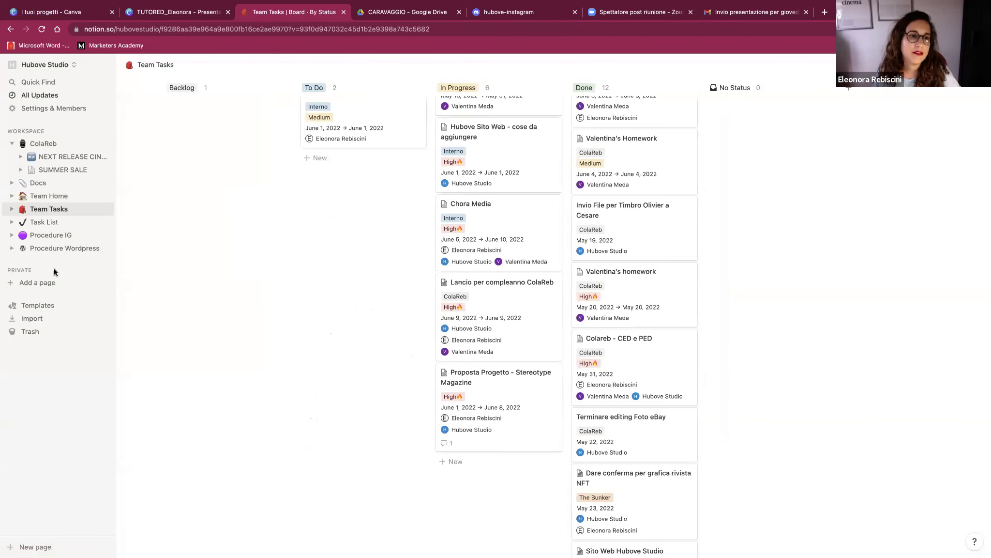
Examine the Procedure IG page's Instagram posting steps and the Procedure Wordpress page's article publishing steps
click(39, 234)
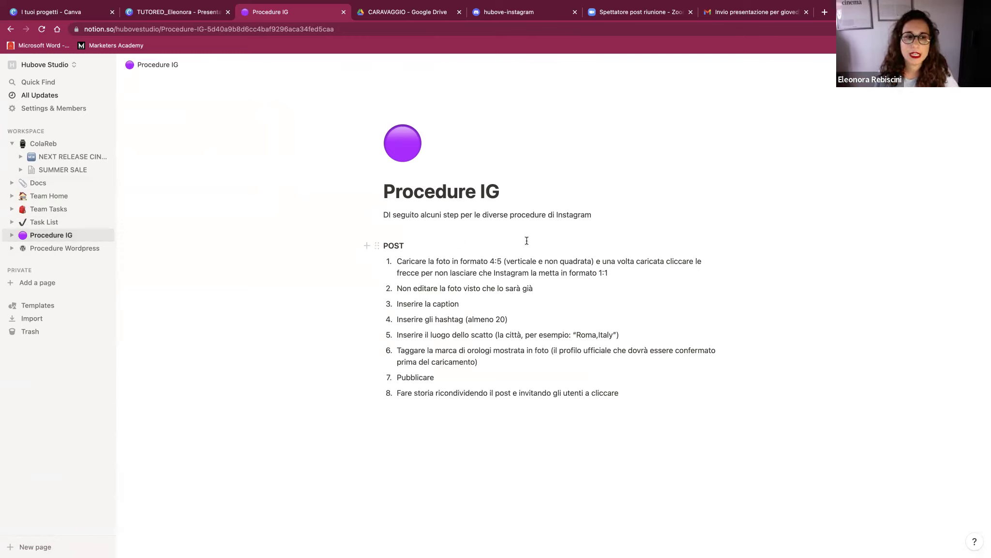
click(67, 248)
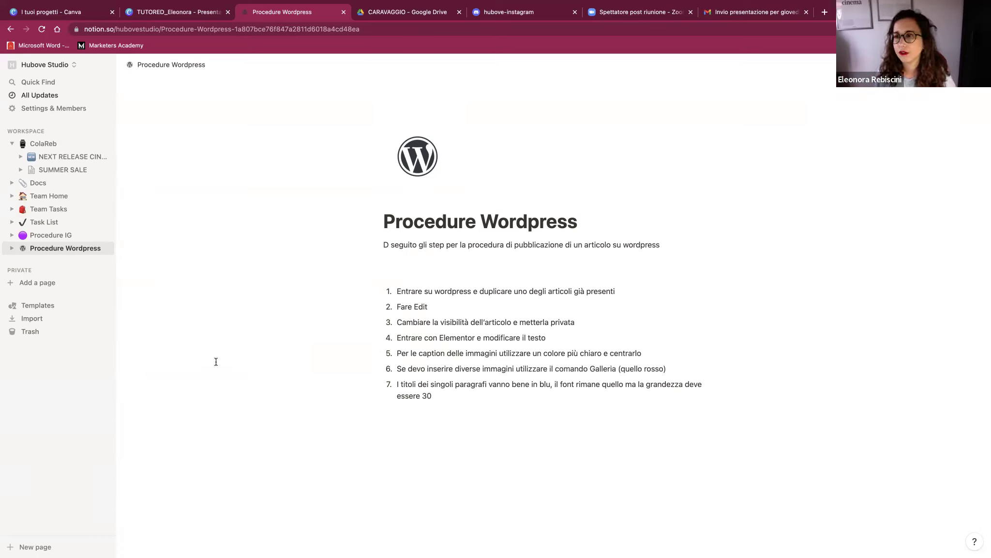
Look through the Task List board, the SUMMER SALE calendar and the ColaReb page, and return to the Team Tasks board
click(62, 222)
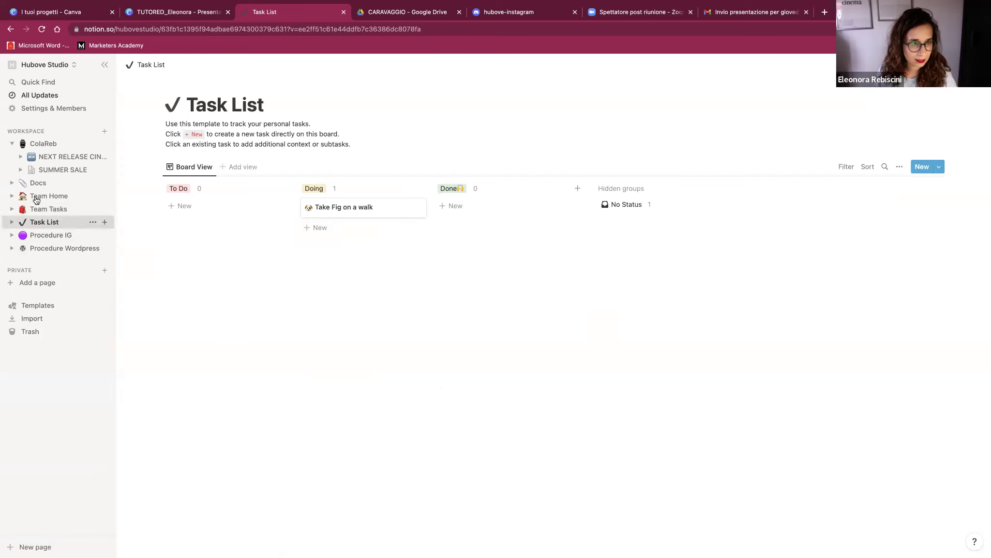
click(45, 169)
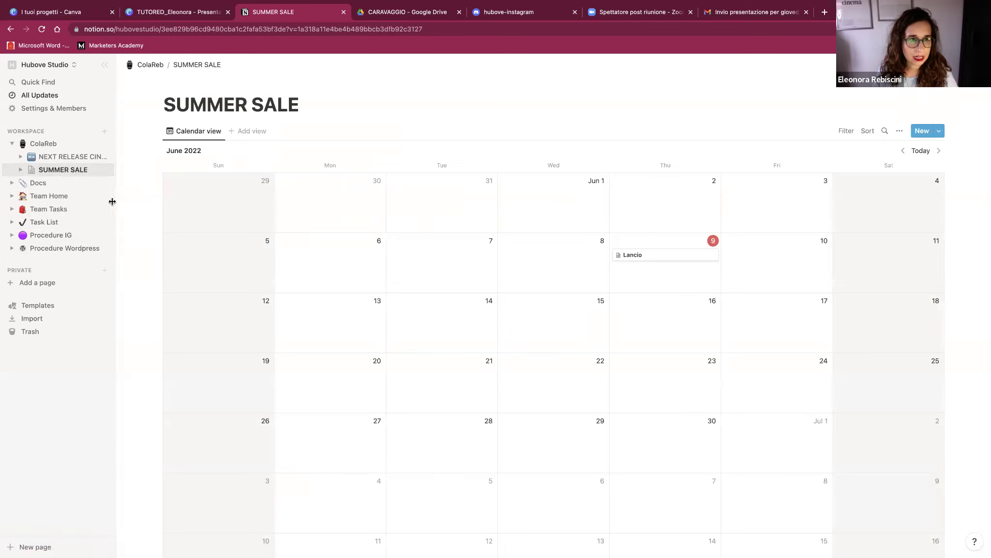
click(70, 144)
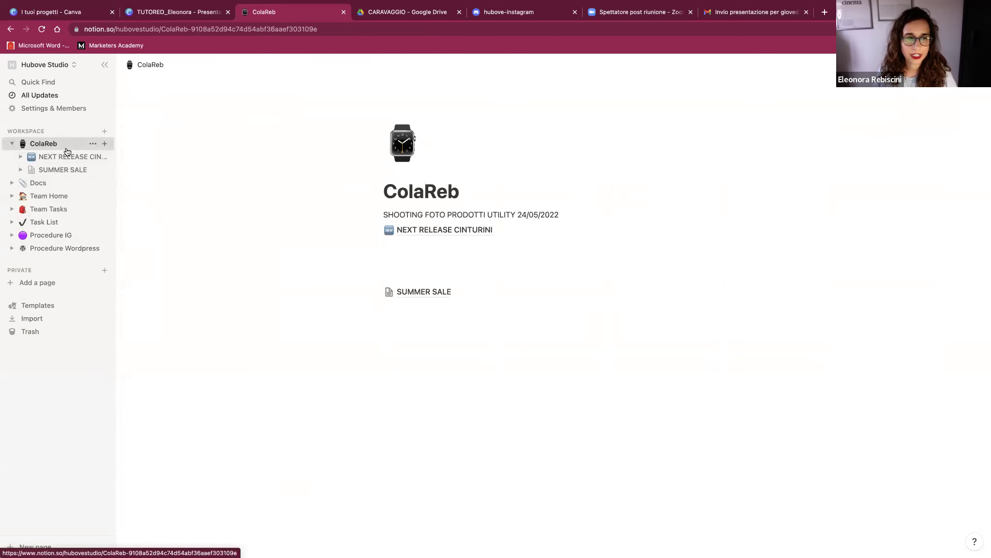
click(60, 209)
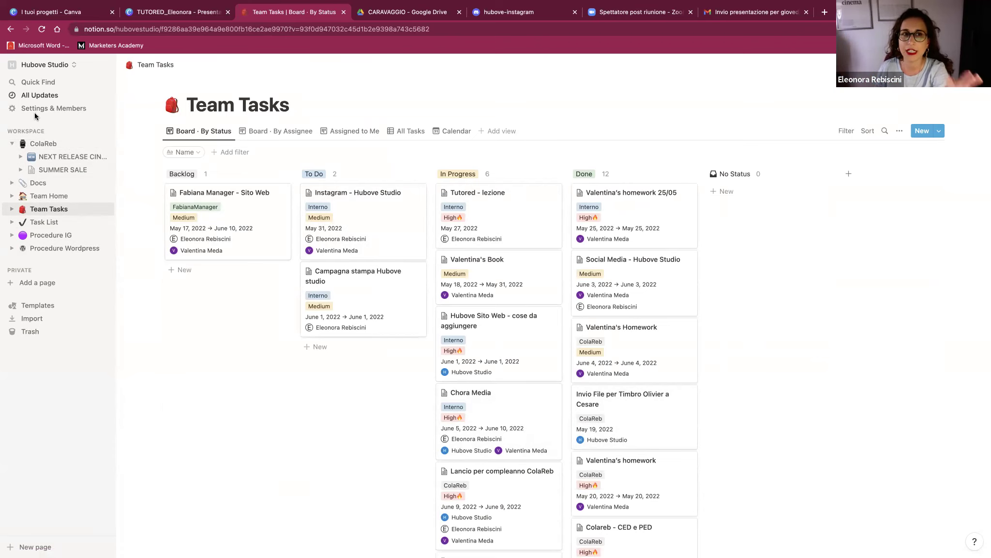
Switch to the TUTORED_Eleonora presentation in Canva and show slide 6 about Google Calendar and the weekly and daily agendas
mouse_move(208, 1)
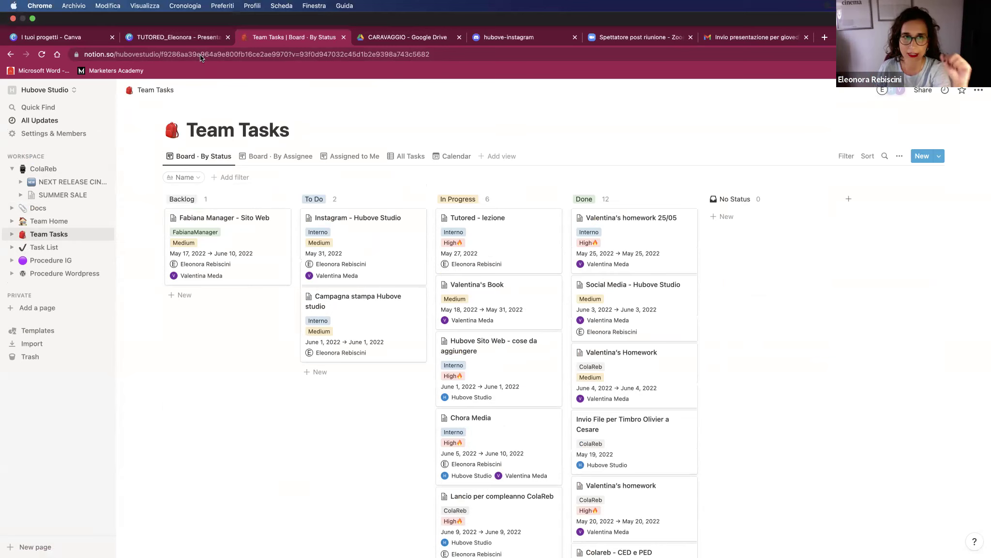
click(177, 38)
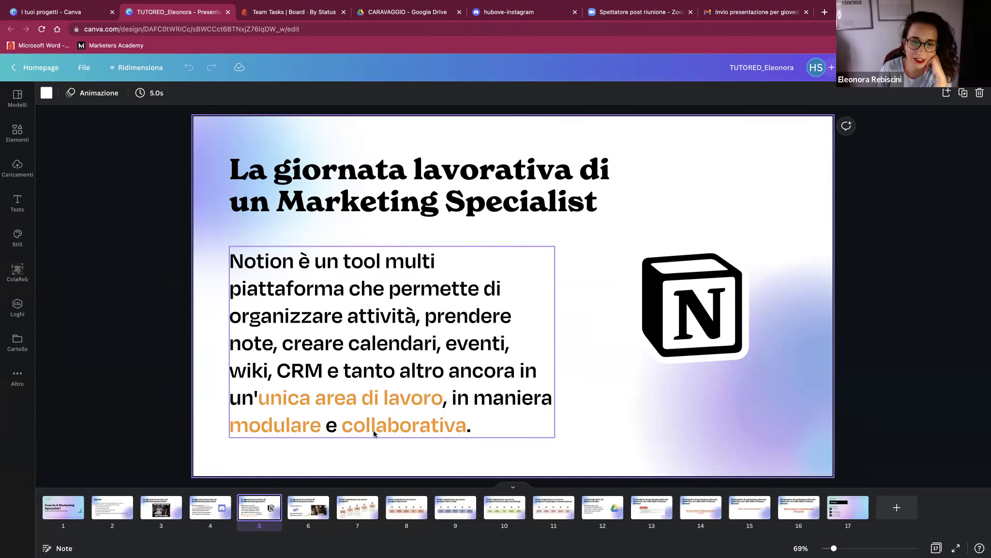
click(299, 513)
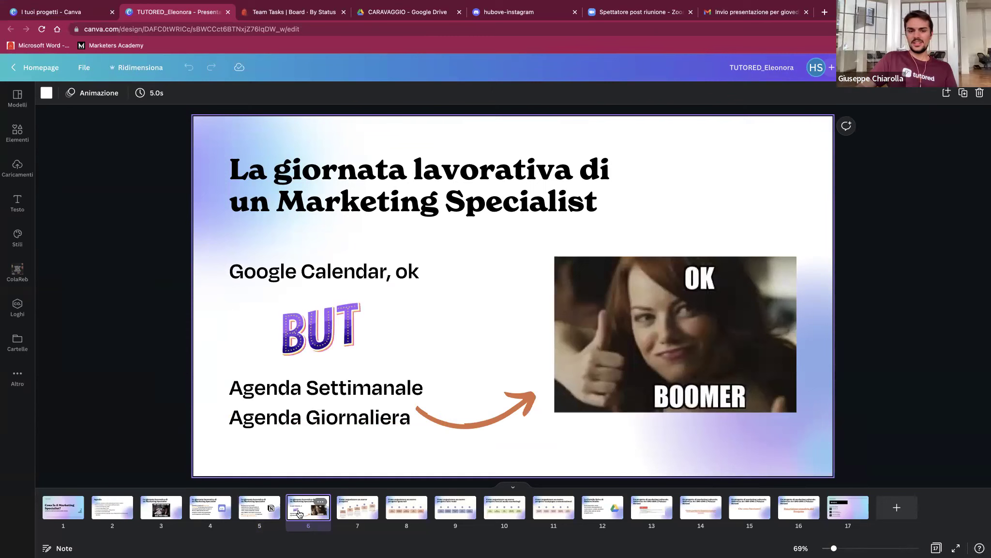